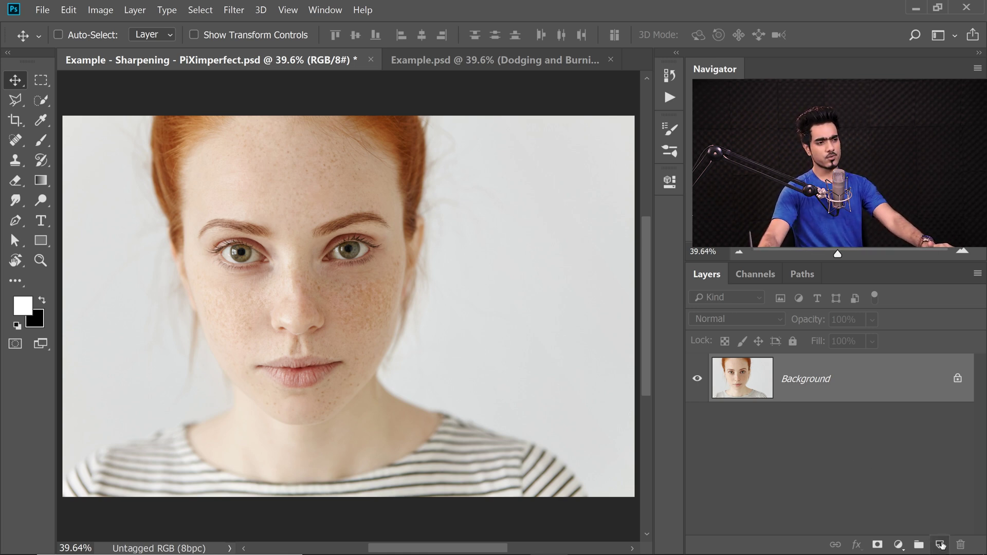
Demo empty, Curves and merged-visible layers, then delete them, leaving only Background
click(940, 545)
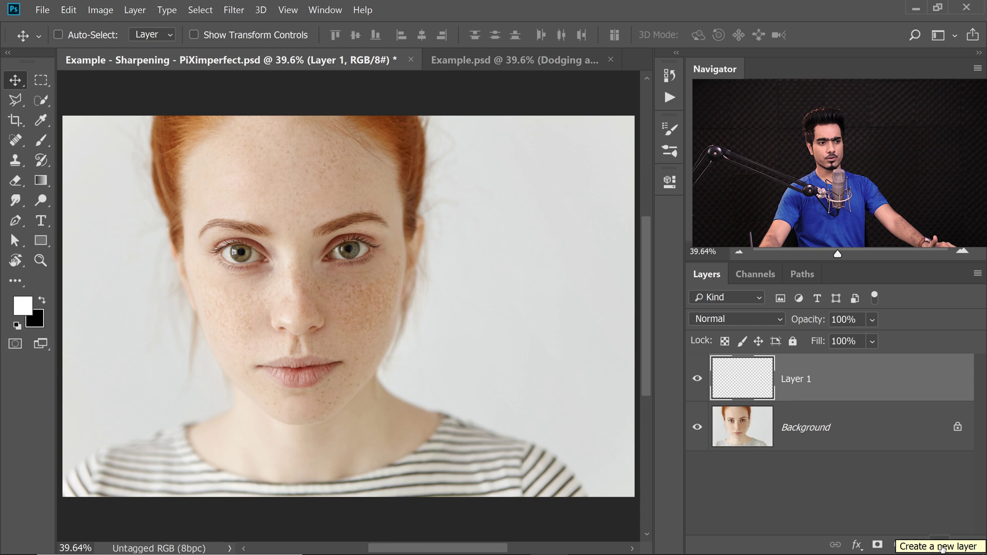
click(939, 546)
click(899, 544)
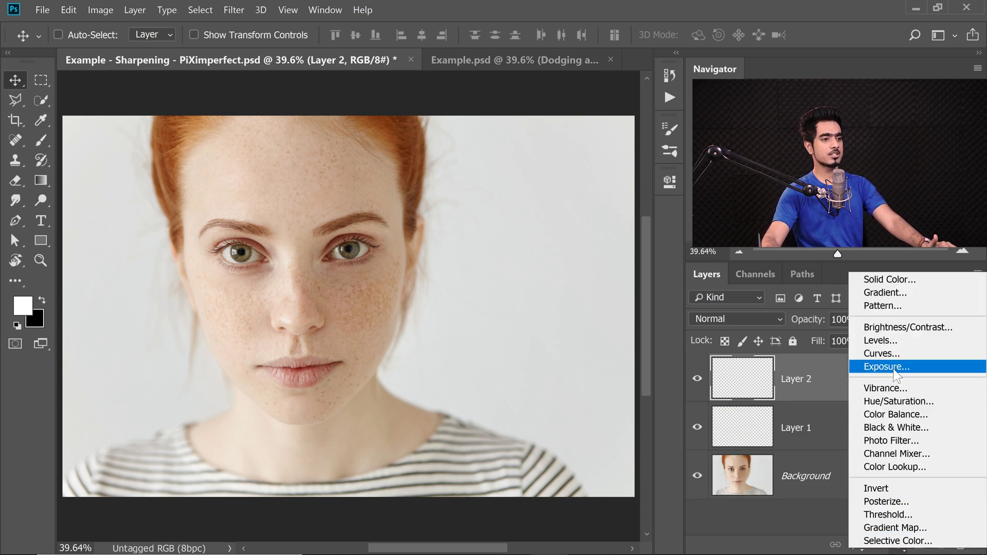
click(862, 352)
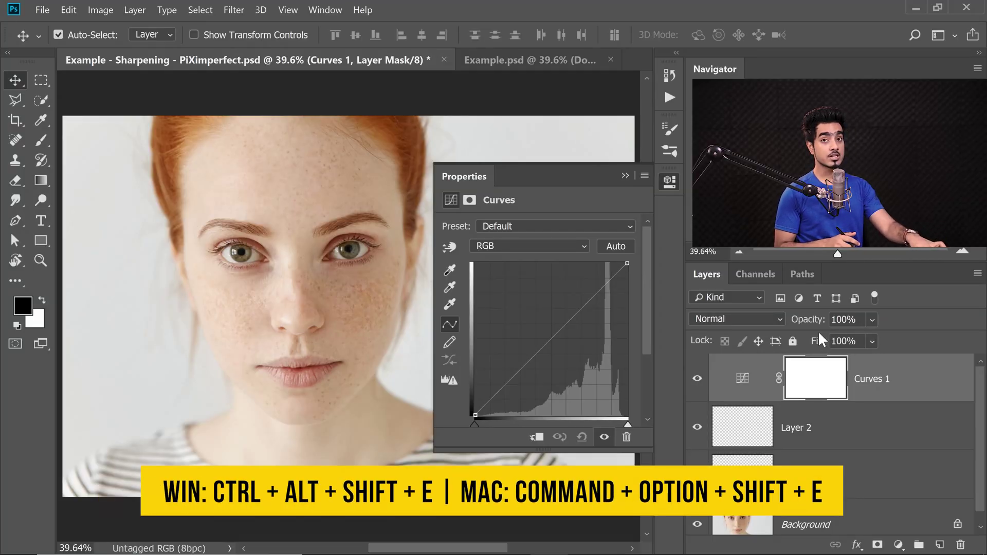
key(ctrl+alt+shift+e)
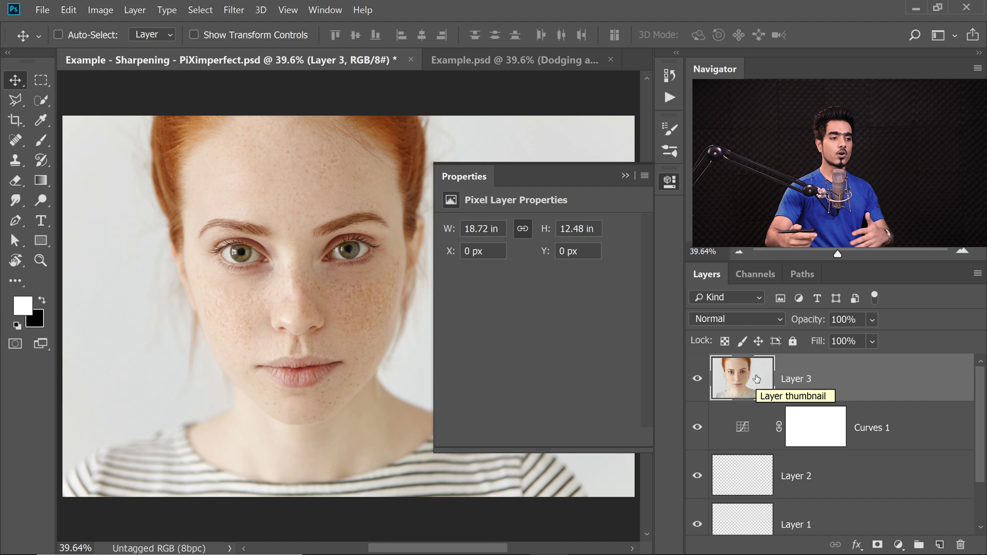
drag(977, 432, 963, 544)
shift+click(922, 456)
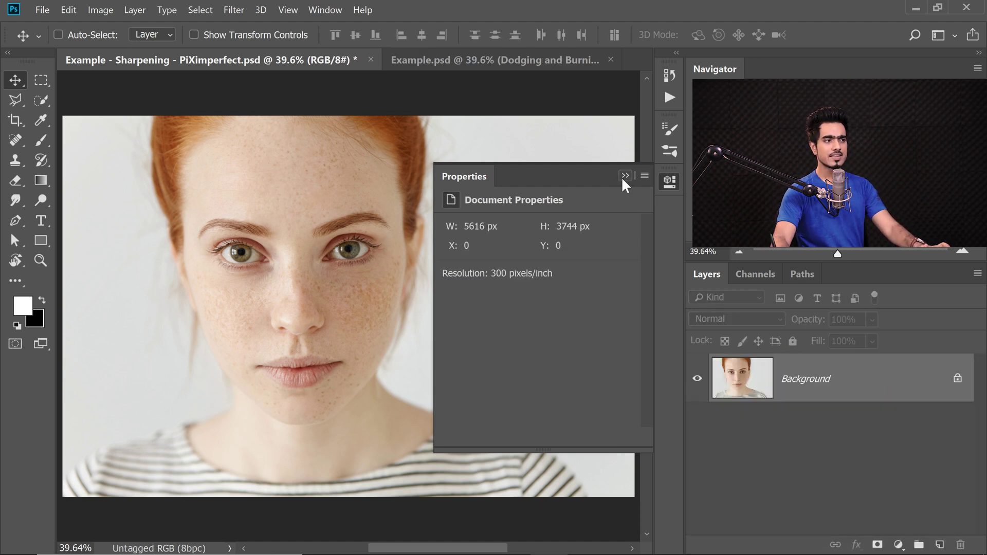
click(625, 176)
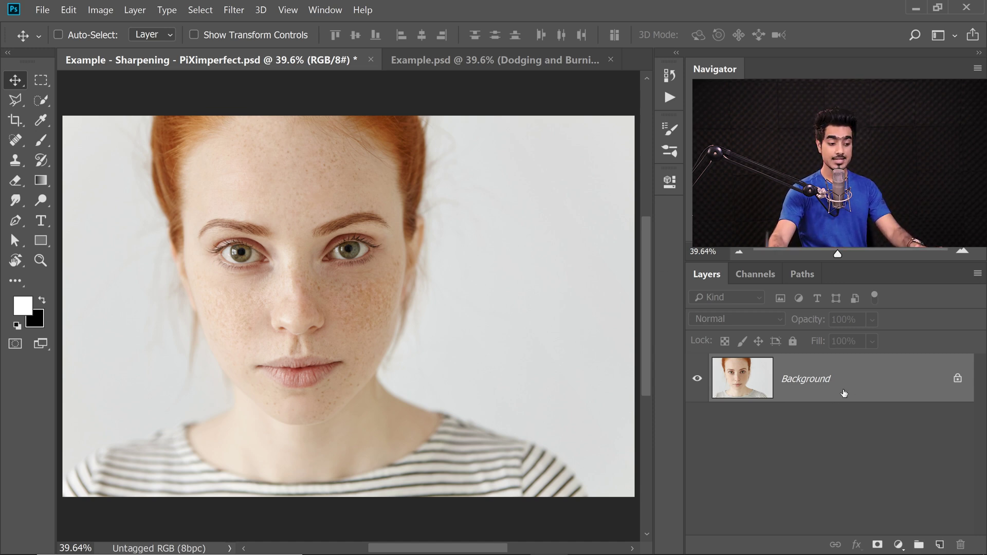
Duplicate the Background and name the copy 'Sharpen - Darken'
key(ctrl)
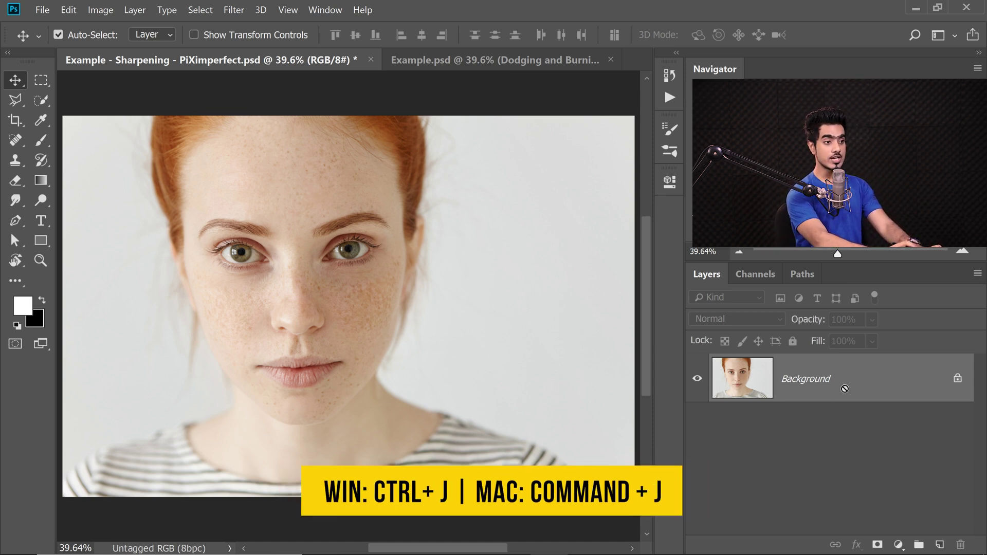
key(ctrl+j)
text(Sharpen - Da)
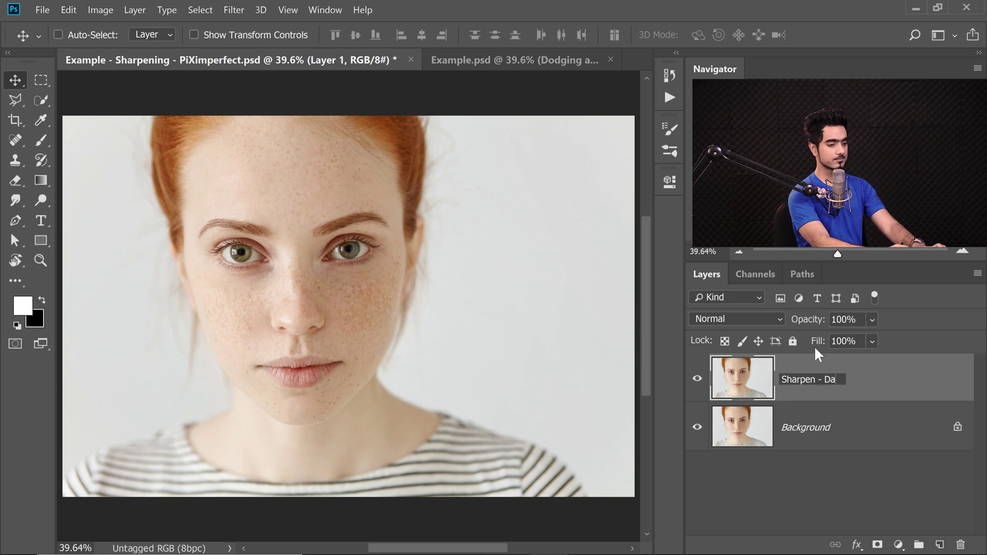
text(rken)
key(Return)
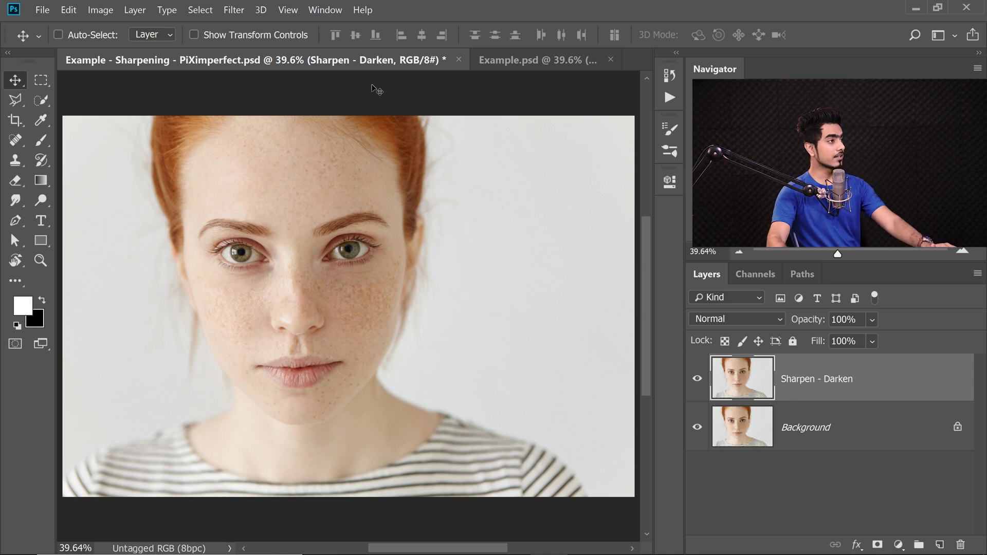
Convert the Sharpen - Darken layer to a smart object for smart filters
click(236, 18)
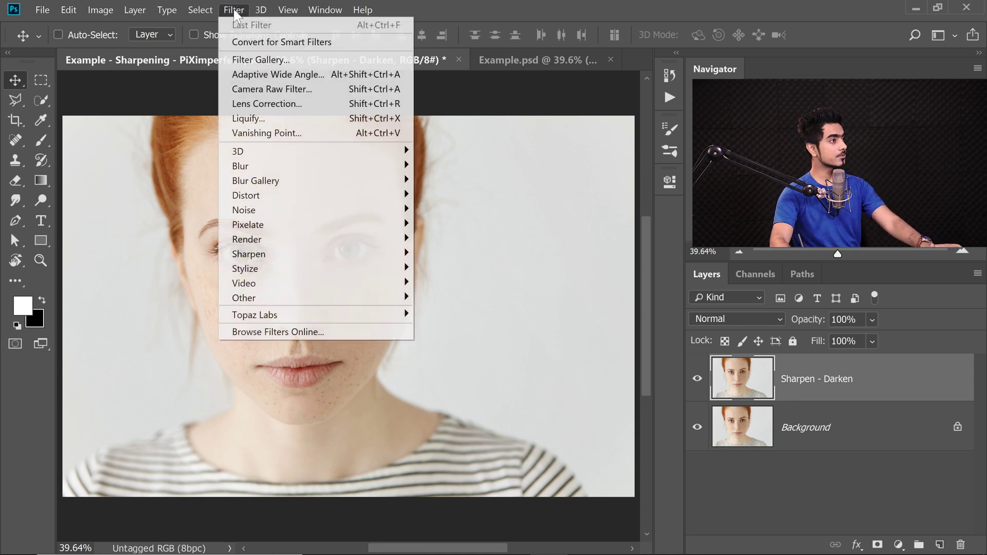
click(249, 42)
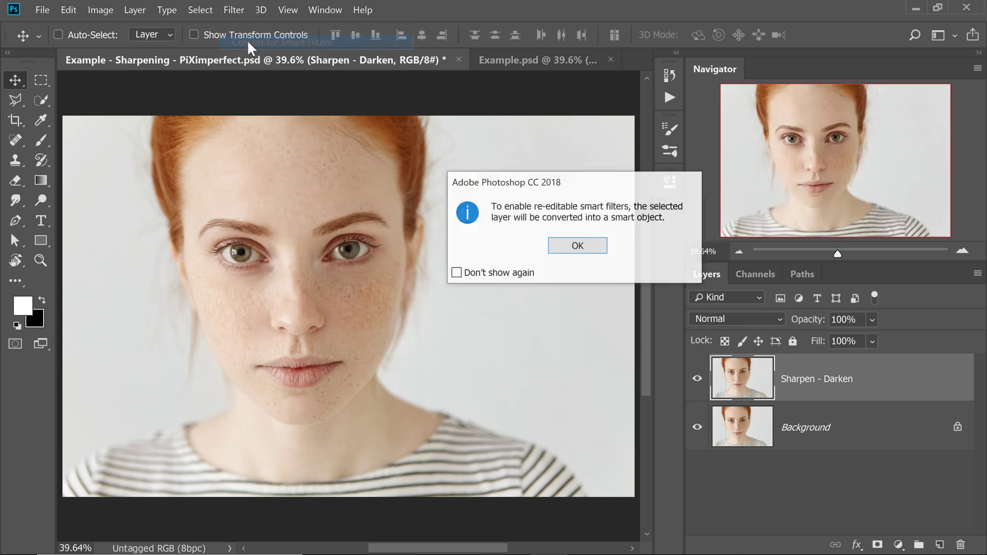
click(572, 246)
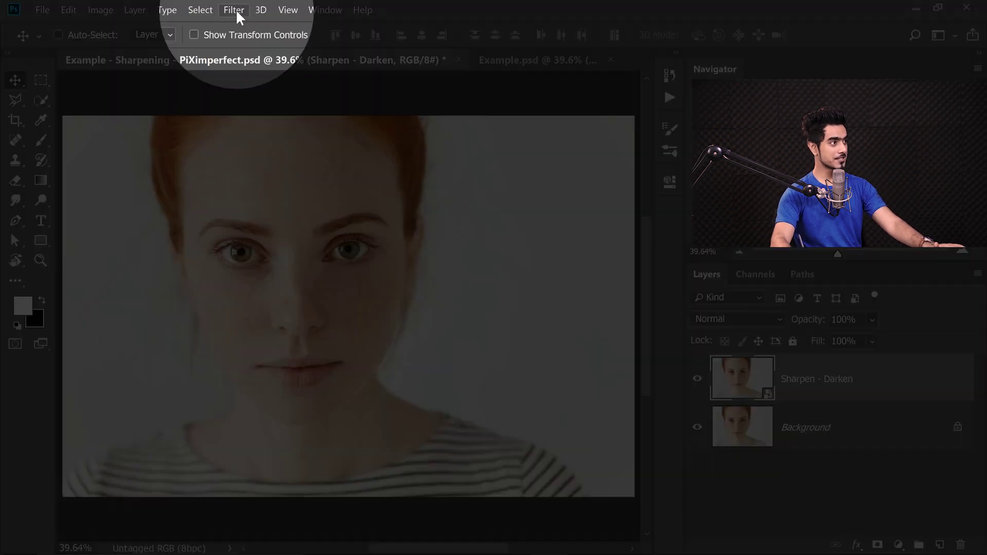
Test Sharpen Edges as a smart filter, then remove it
click(235, 10)
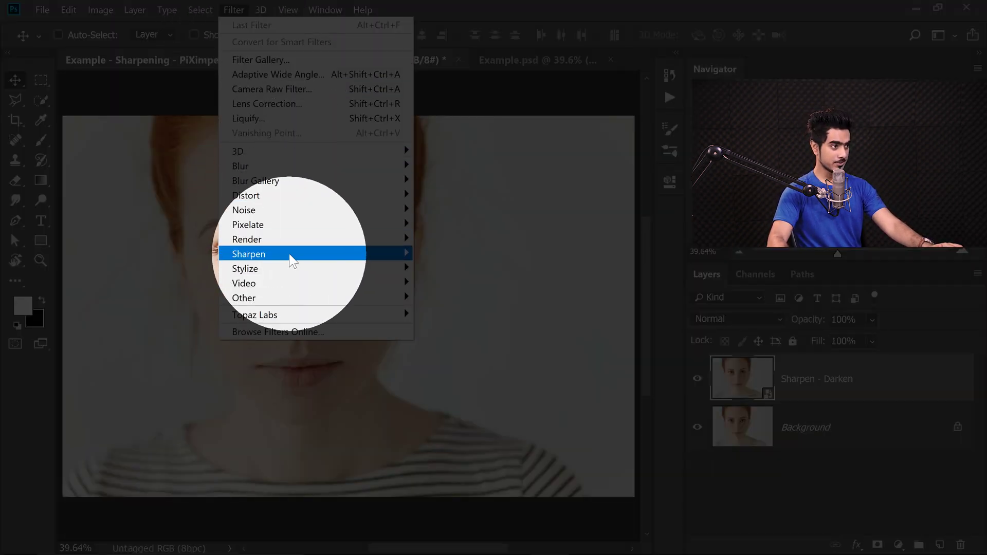
mouse_move(248, 254)
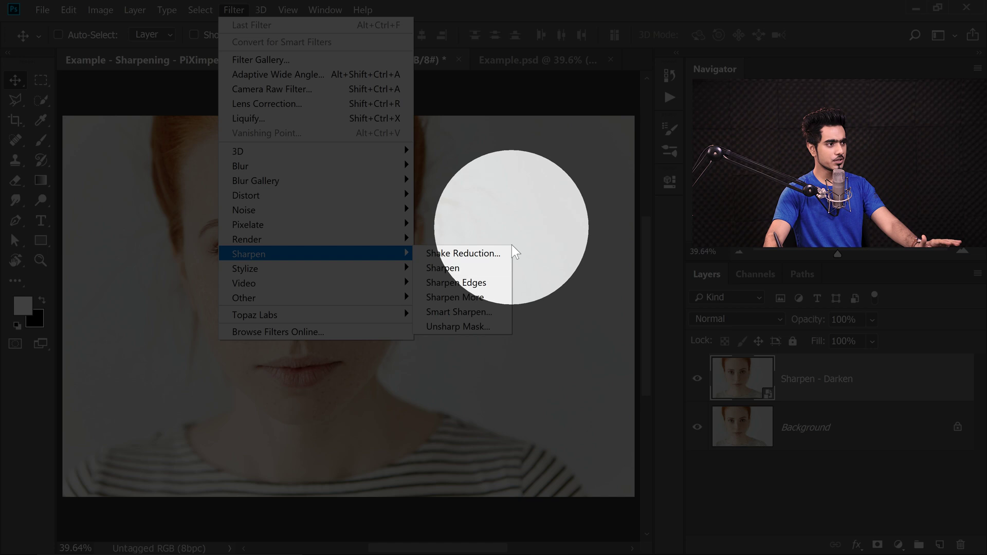
click(453, 283)
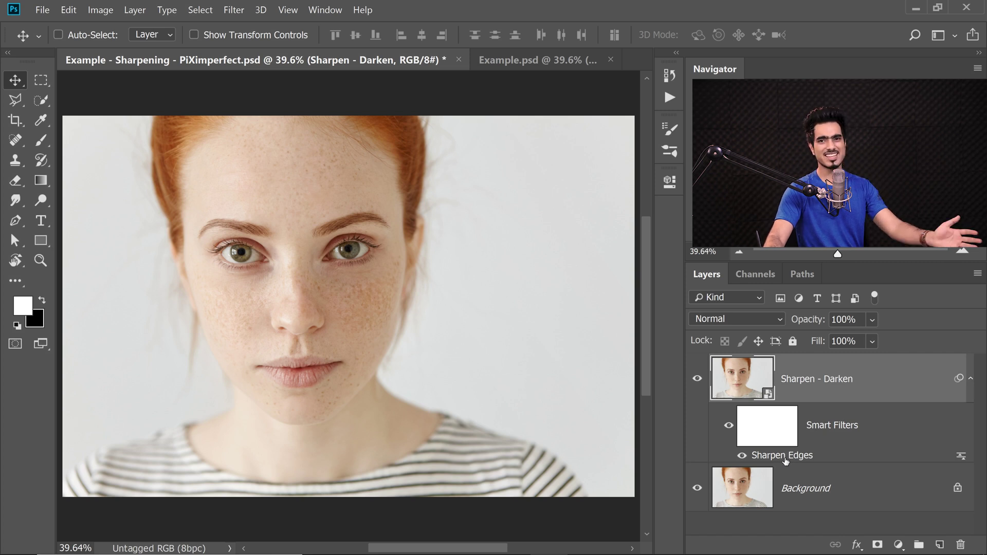
drag(960, 548, 959, 547)
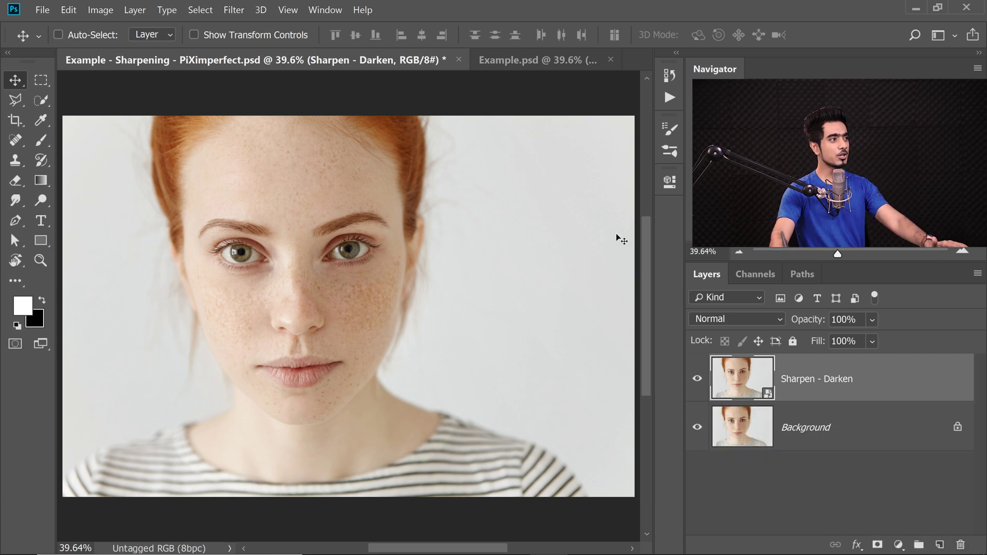
click(234, 10)
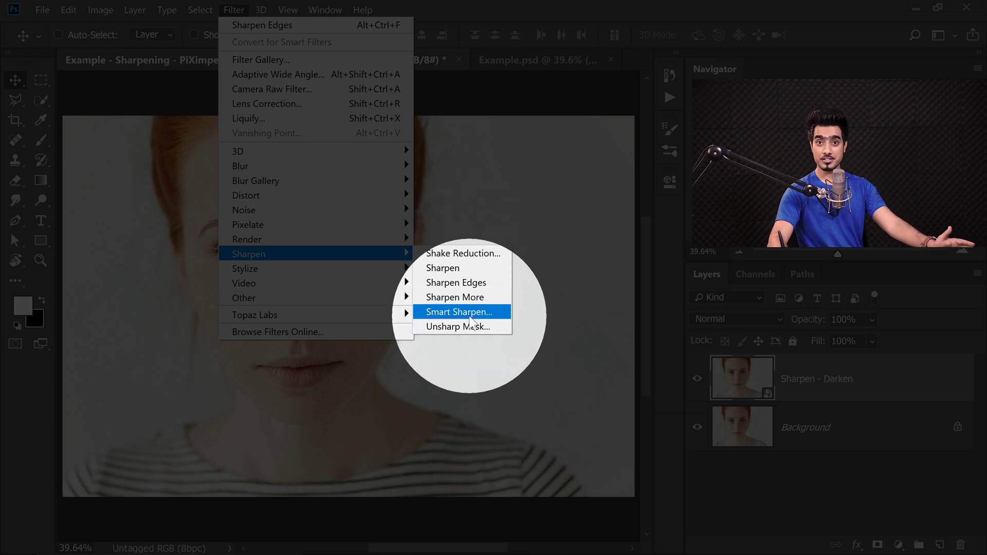
Apply Smart Sharpen to Sharpen - Darken with Amount 200% and Radius 4 px
click(460, 313)
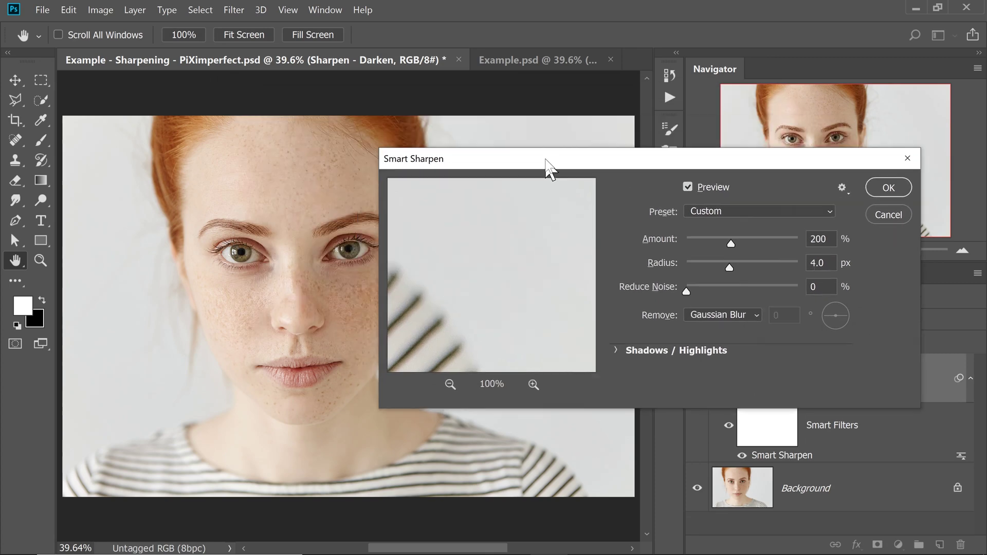
drag(549, 168, 630, 204)
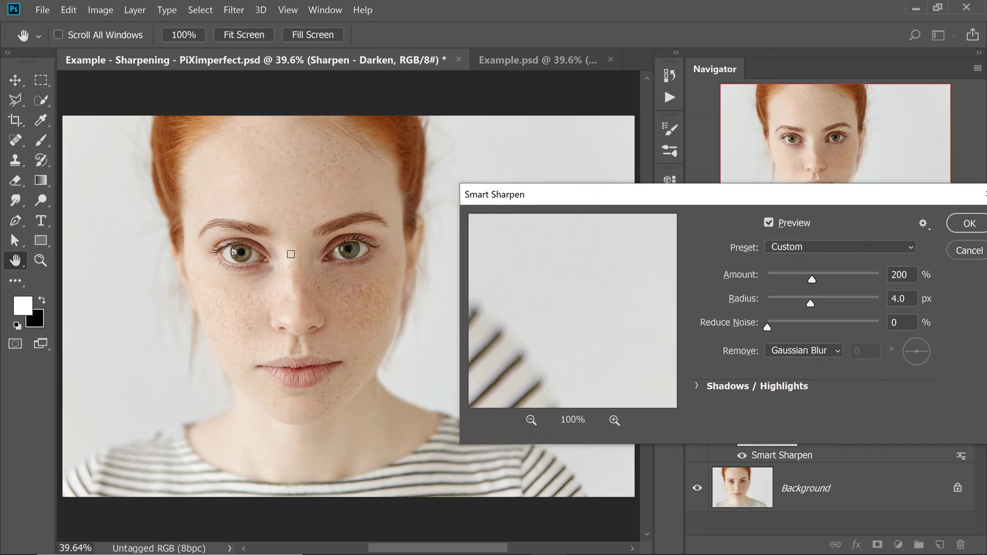
scroll(293, 254, up, 5)
scroll(332, 299, down, 1)
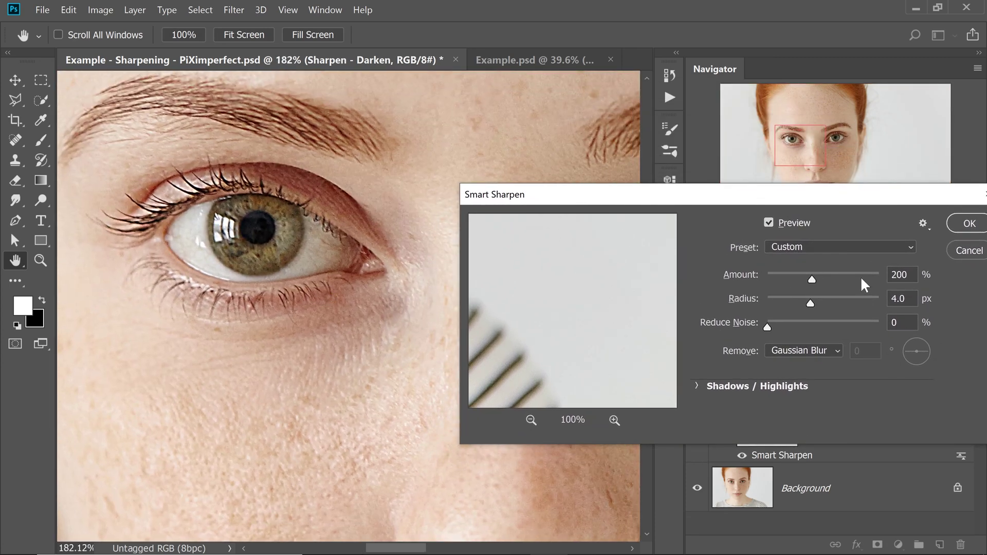
mouse_move(807, 307)
mouse_down()
mouse_move(794, 305)
mouse_move(810, 302)
mouse_up()
click(968, 223)
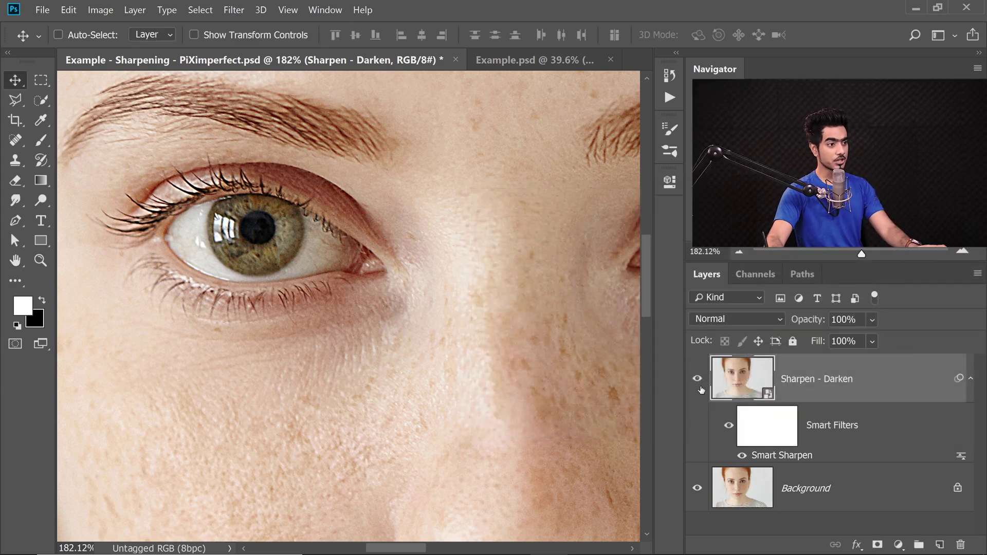
click(697, 379)
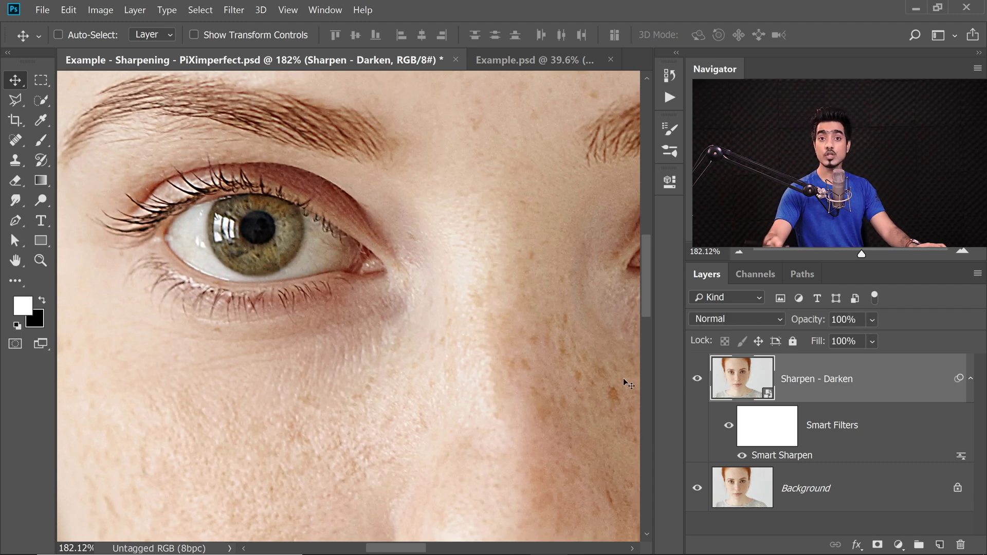
drag(205, 189, 379, 281)
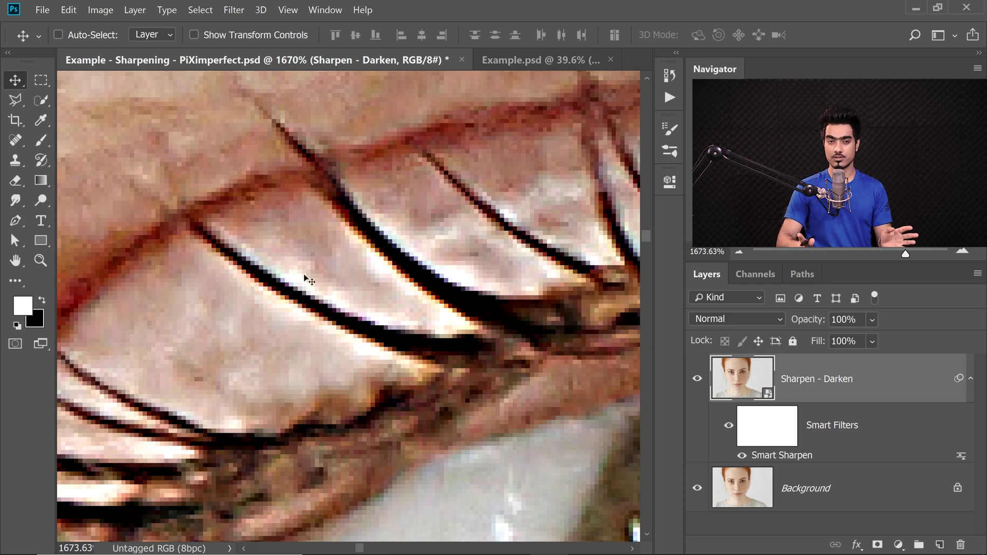
scroll(309, 279, down, 5)
scroll(475, 352, down, 5)
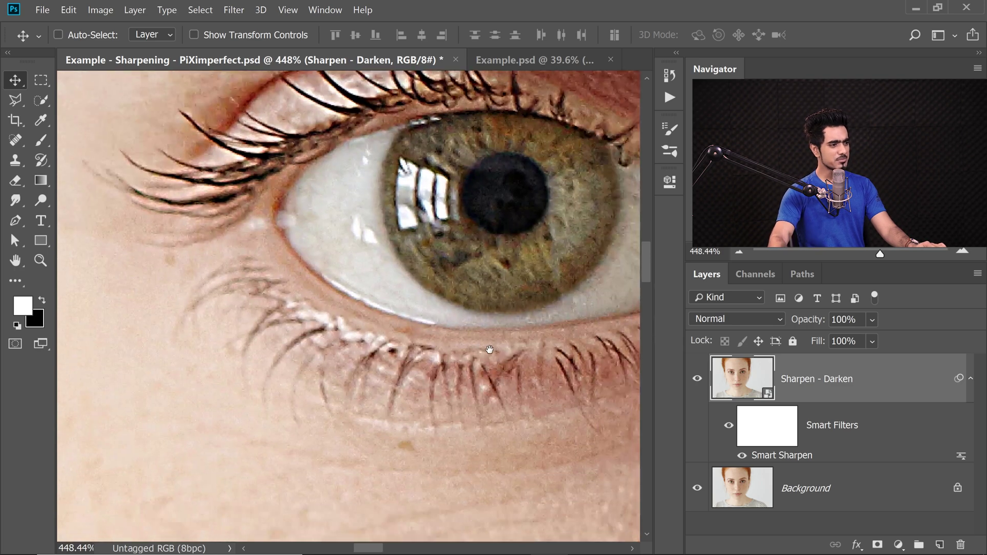
scroll(476, 352, down, 3)
scroll(396, 299, down, 4)
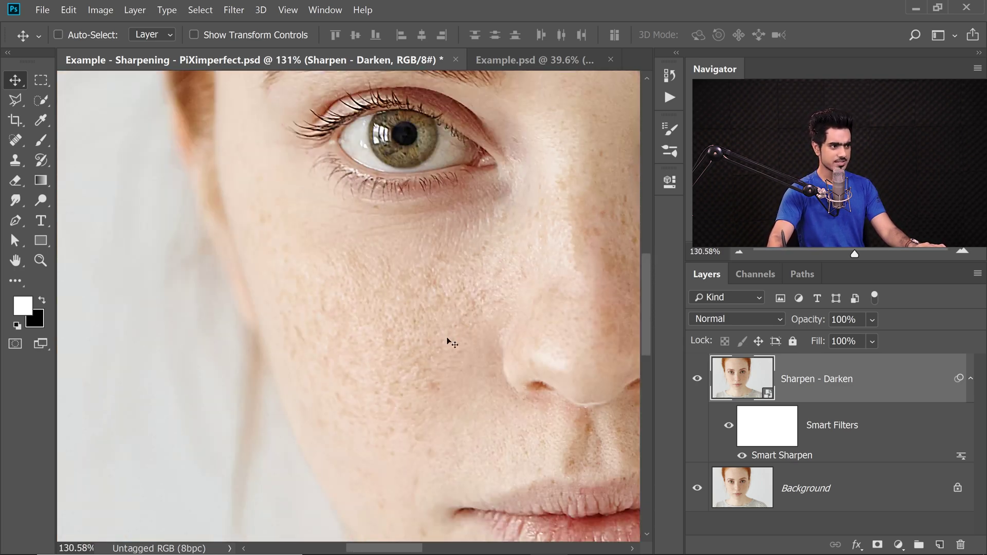
scroll(452, 343, left, 3)
scroll(449, 236, down, 3)
scroll(454, 255, up, 4)
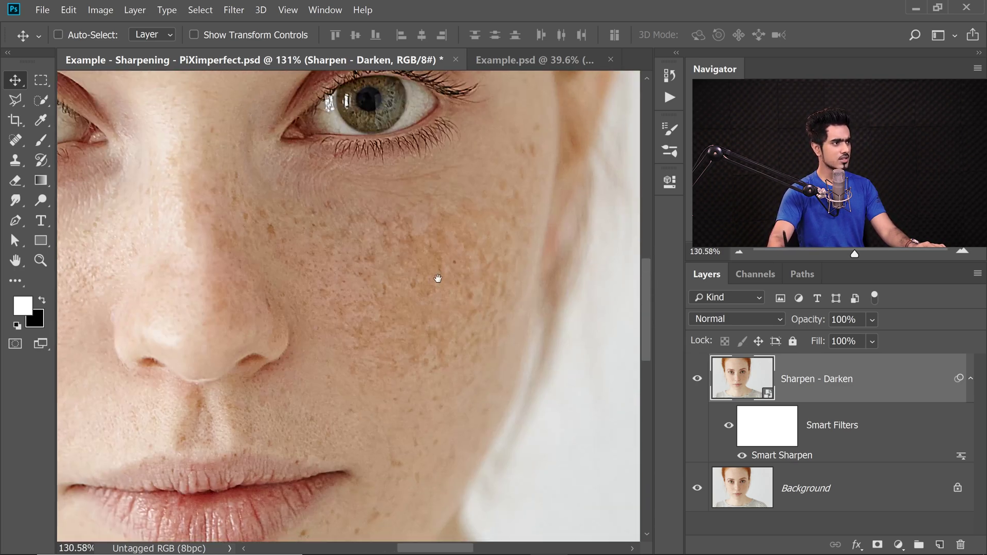
scroll(437, 278, up, 3)
scroll(359, 270, left, 2)
scroll(379, 293, up, 4)
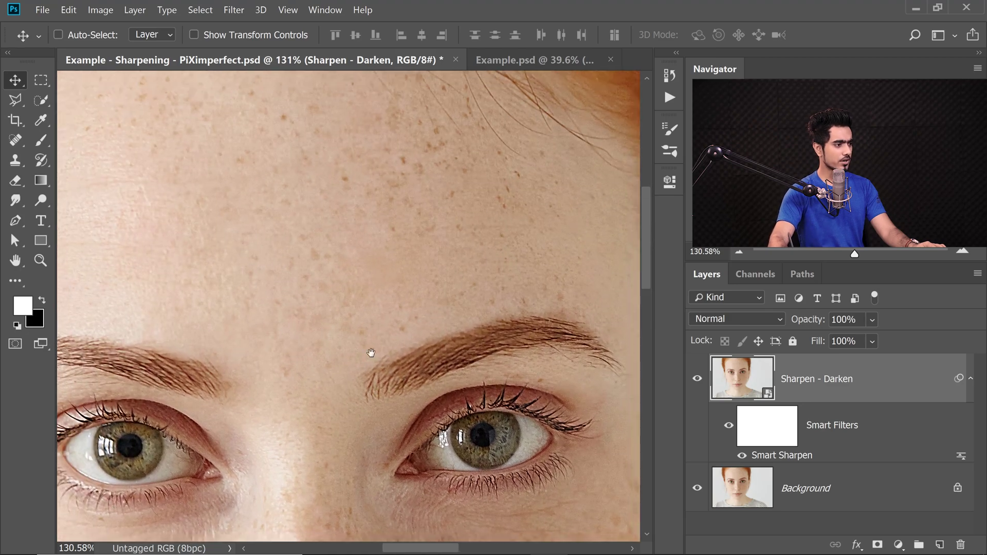
scroll(505, 315, down, 4)
scroll(463, 309, right, 1)
scroll(434, 304, up, 1)
scroll(426, 164, up, 5)
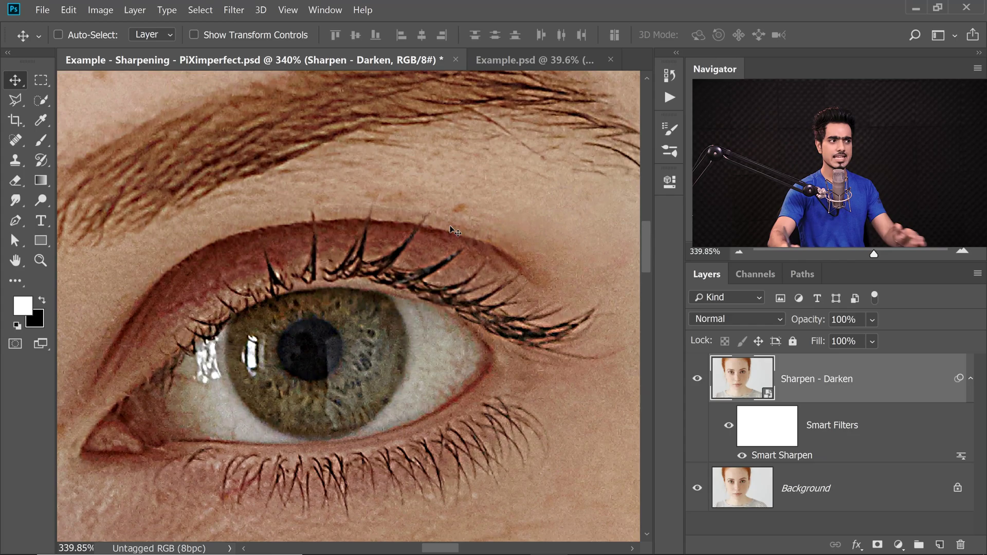
scroll(398, 245, up, 5)
scroll(398, 246, down, 7)
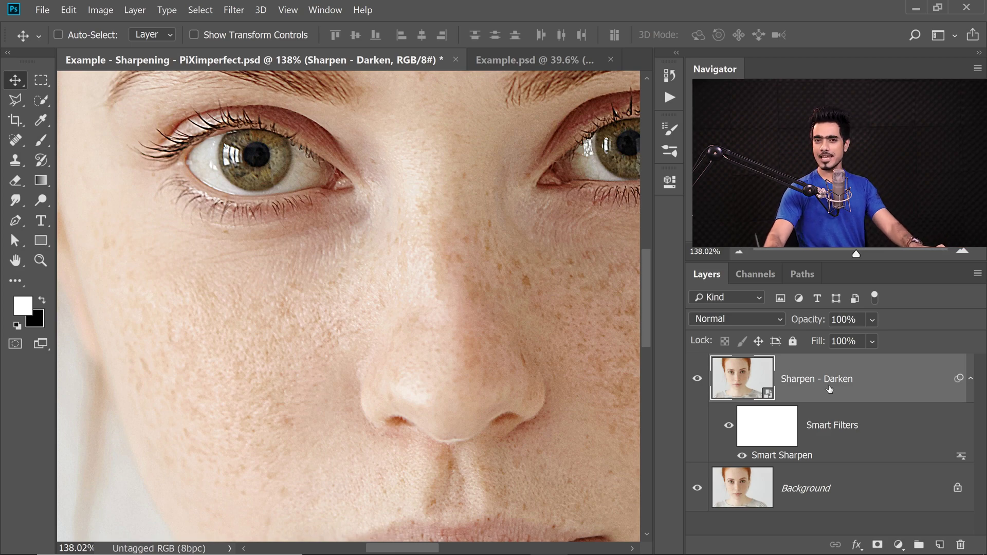
scroll(201, 113, up, 5)
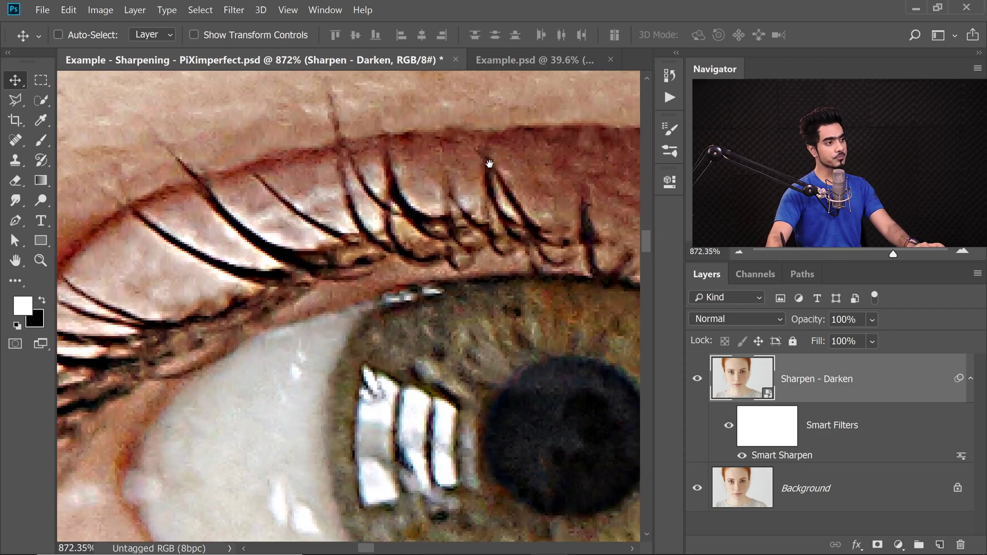
drag(489, 164, 509, 254)
scroll(509, 254, down, 2)
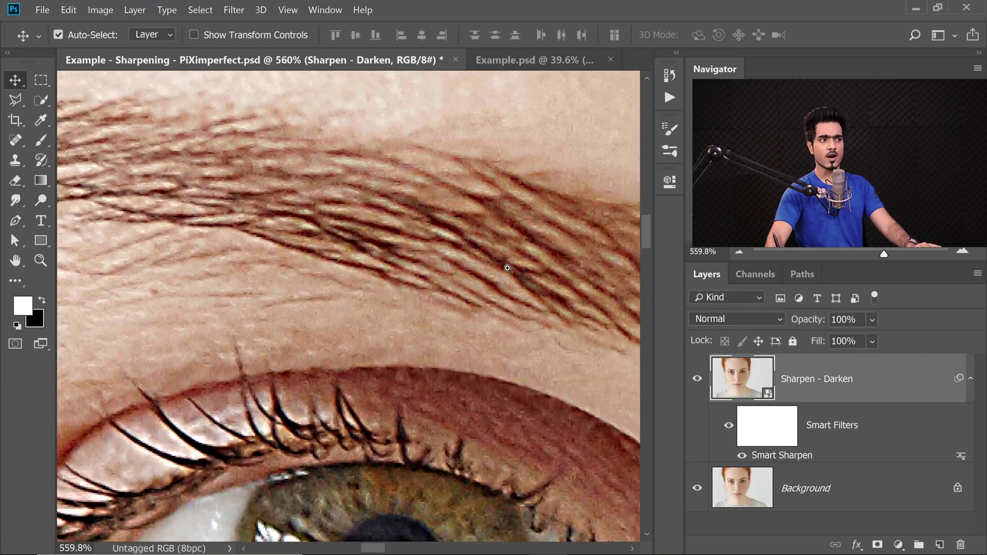
scroll(508, 267, up, 1)
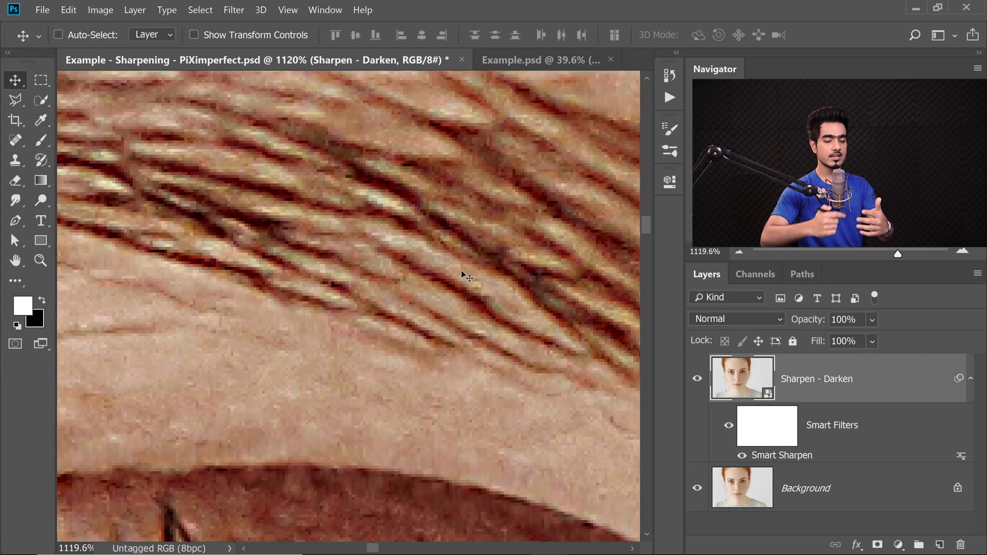
click(697, 380)
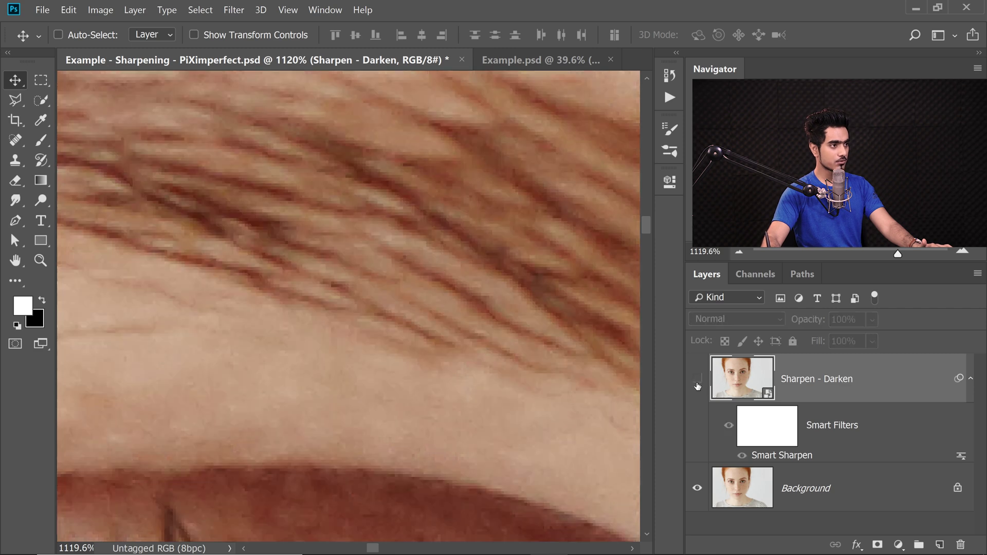
click(697, 381)
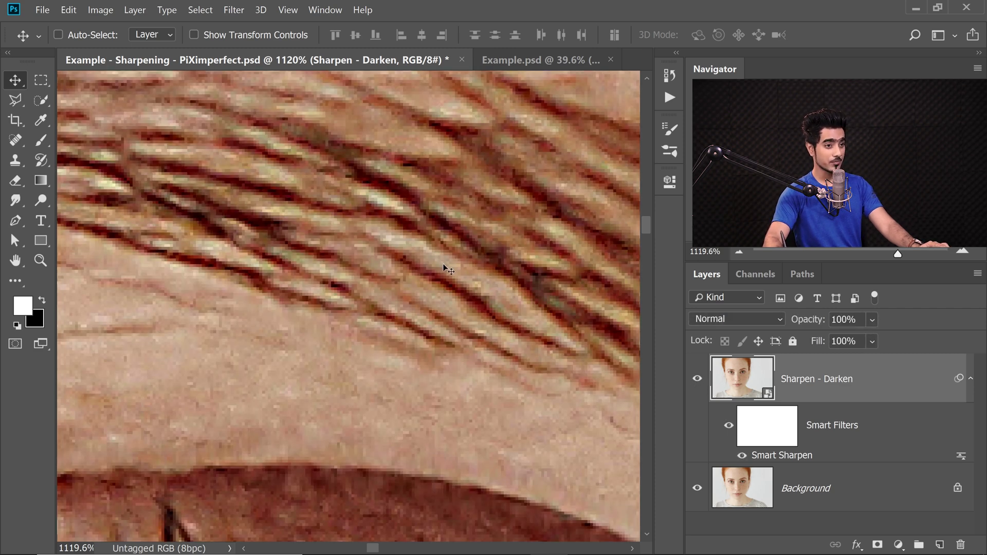
scroll(479, 280, down, 2)
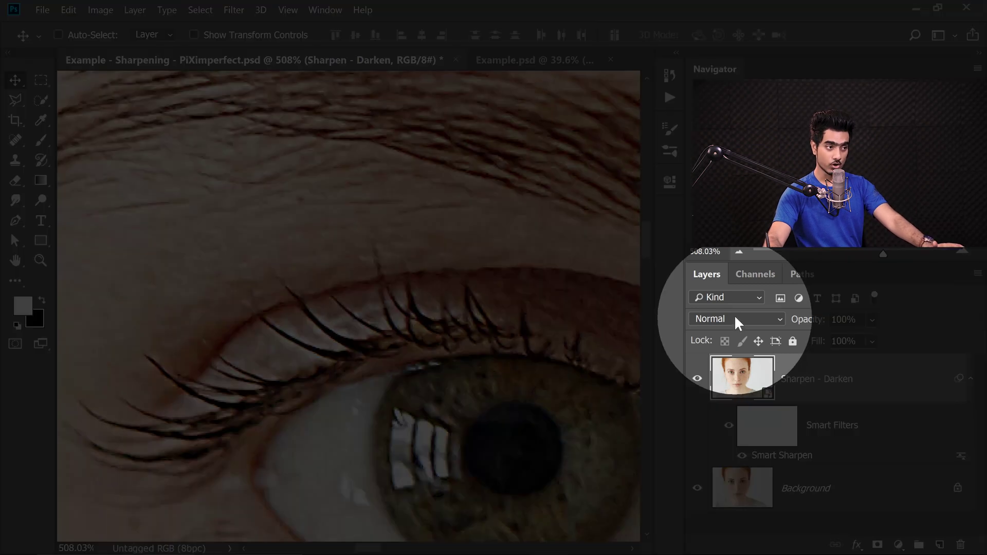
Set Sharpen - Darken to Darken blend mode and compare it on and off around the lower lashes
click(734, 315)
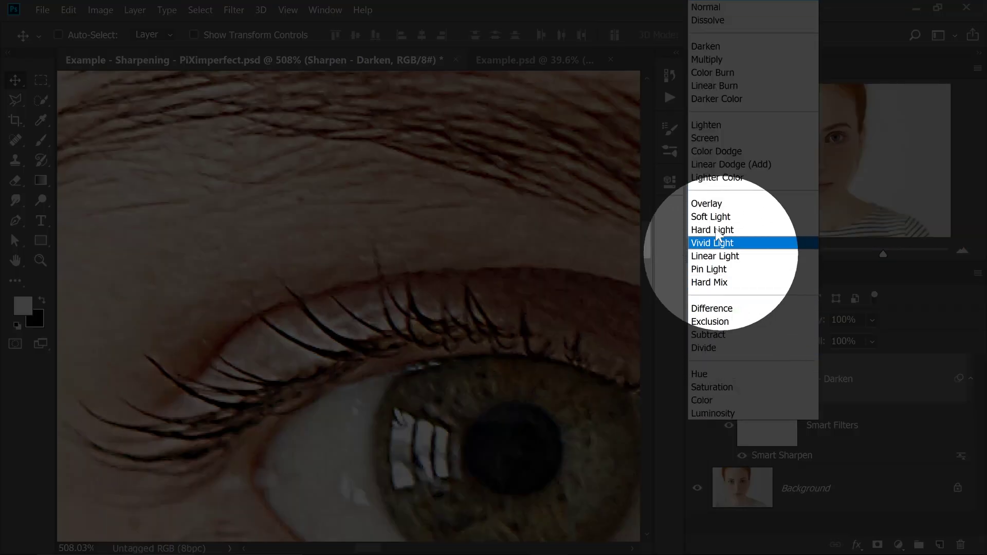
click(717, 46)
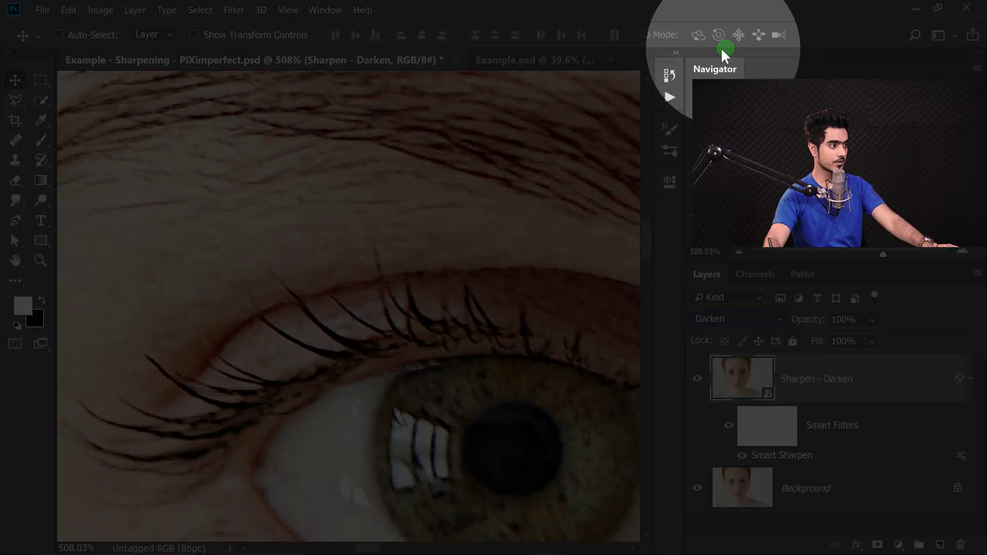
click(698, 377)
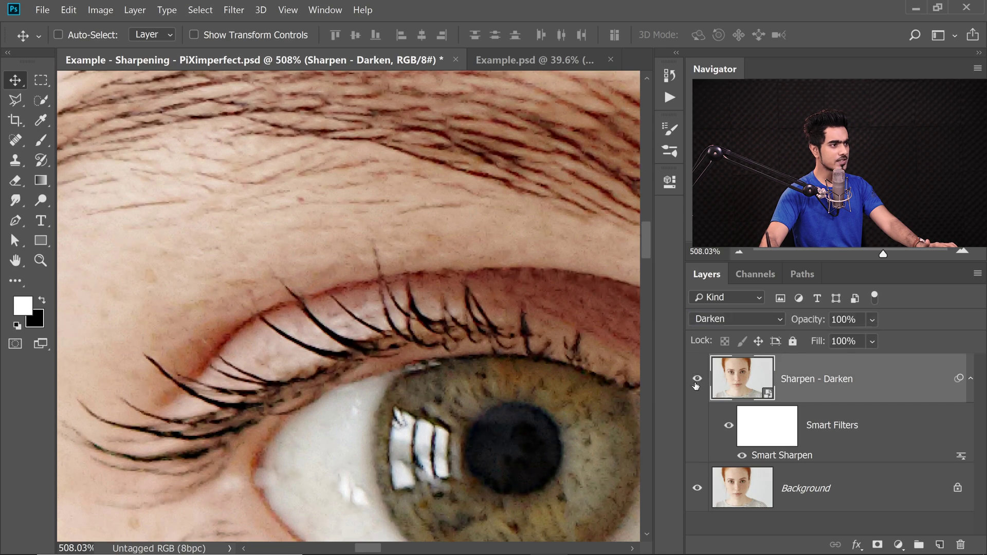
click(698, 378)
drag(430, 278, 370, 278)
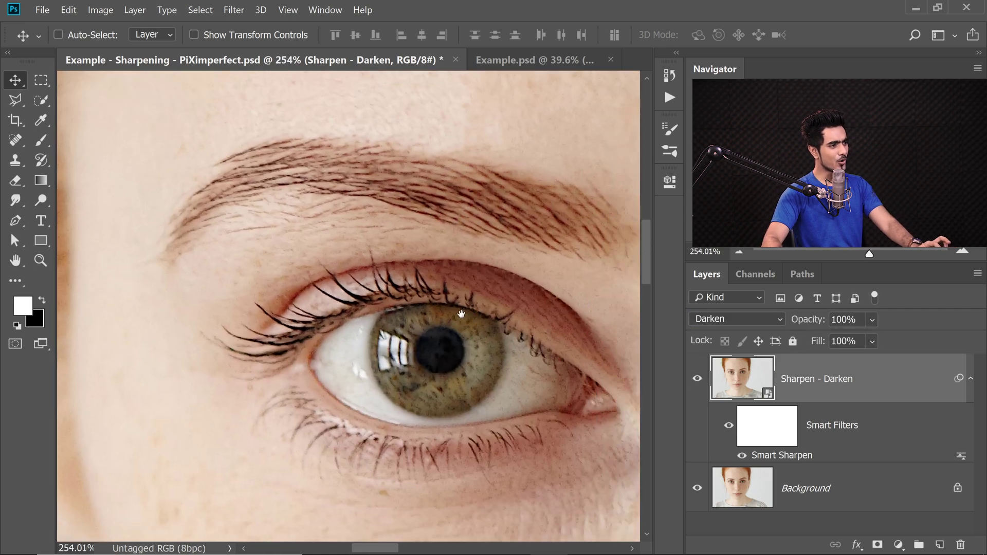
drag(504, 329, 345, 289)
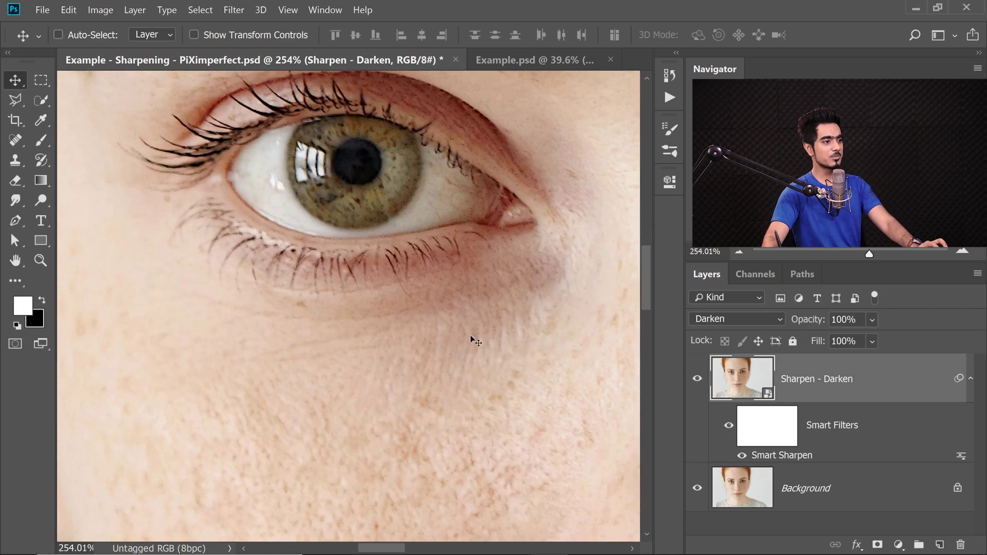
drag(495, 328, 462, 328)
drag(254, 308, 321, 309)
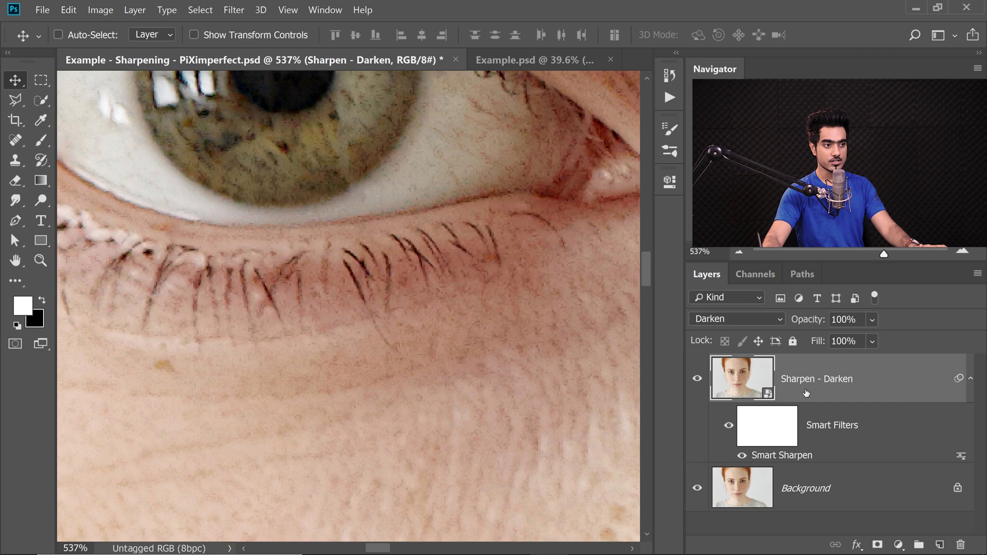
Duplicate Sharpen - Darken, rename the copy 'Sharpen - Lighten', and set it to Lighten blend mode
key(ctrl)
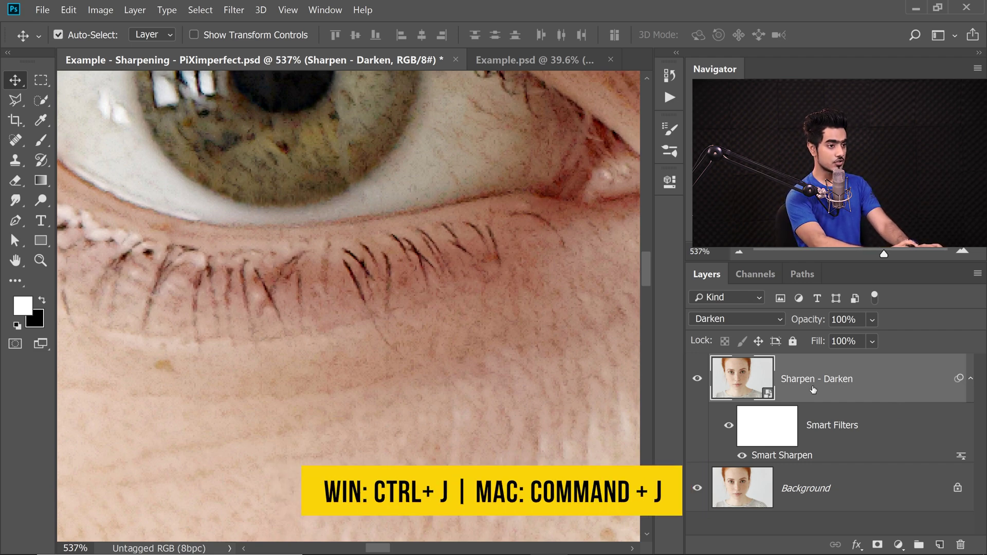
key(ctrl+j)
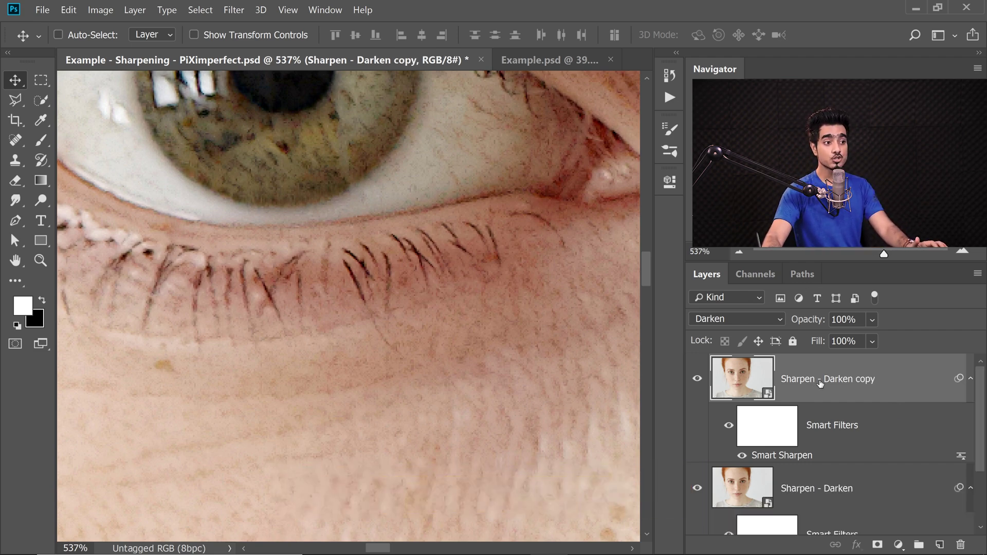
double_click(820, 380)
drag(825, 379, 942, 379)
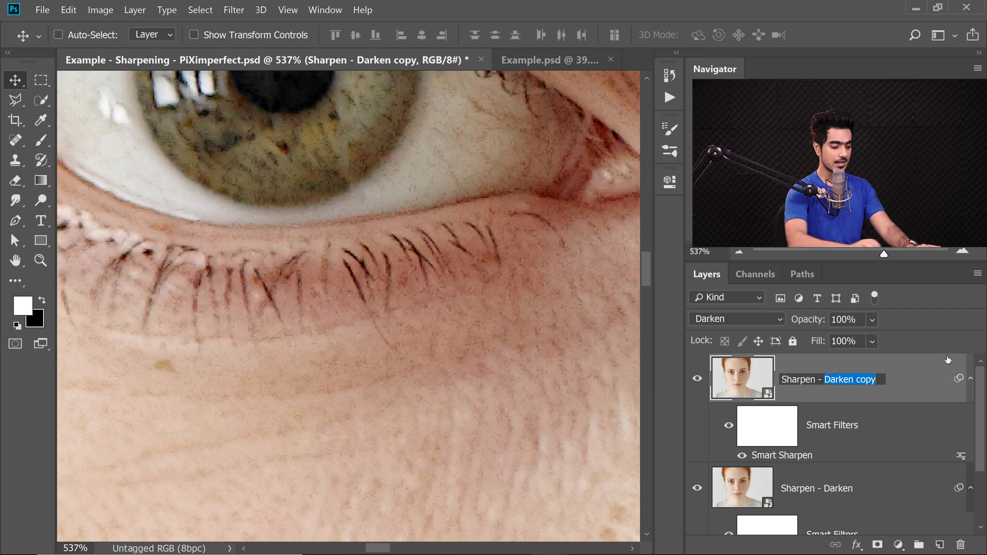
text(Lighten)
key(Return)
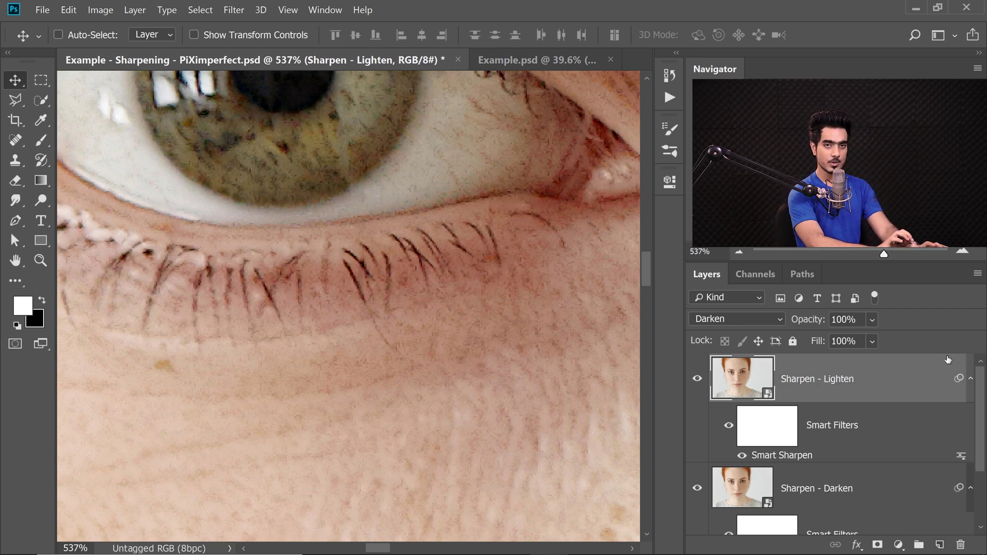
click(746, 317)
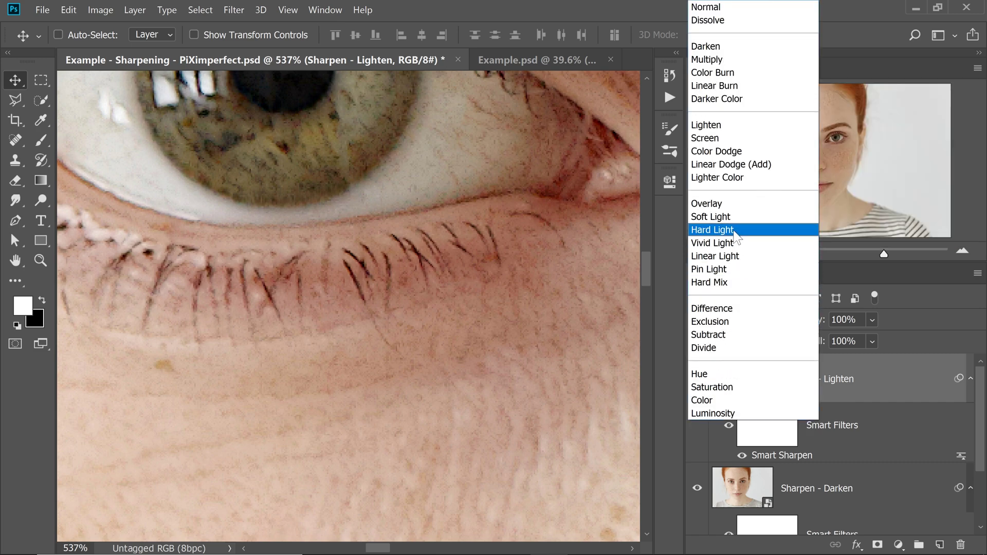
click(726, 125)
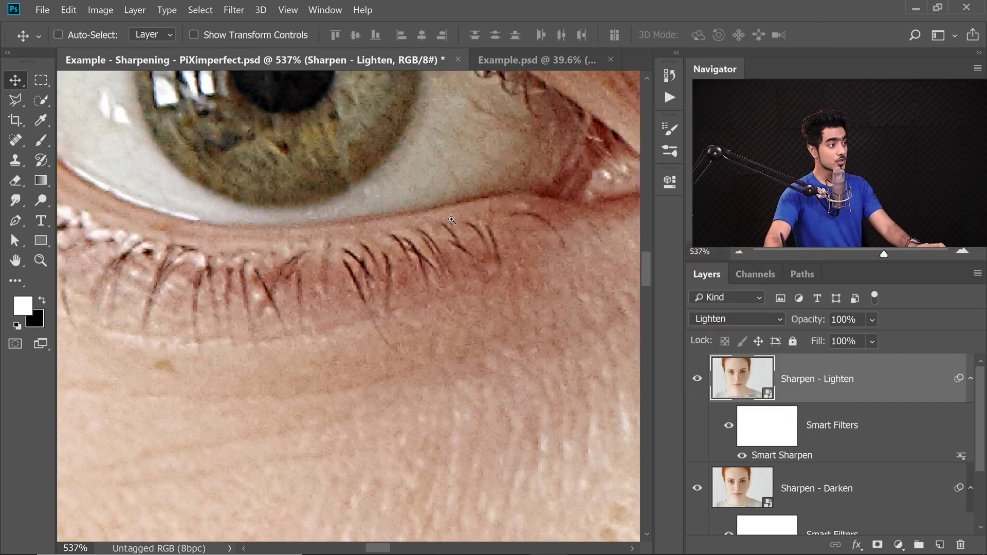
scroll(472, 307, down, 3)
scroll(471, 308, up, 1)
scroll(472, 308, up, 1)
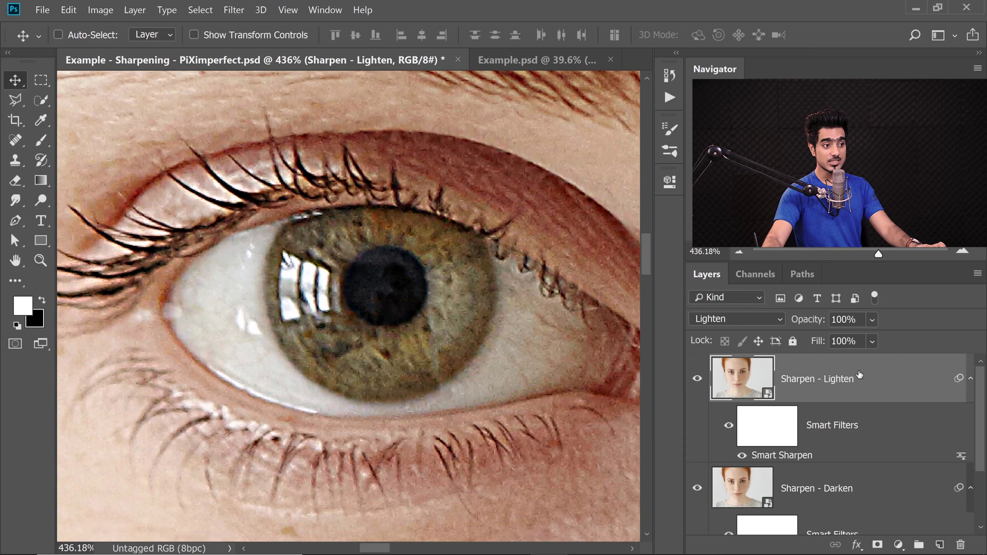
click(848, 490)
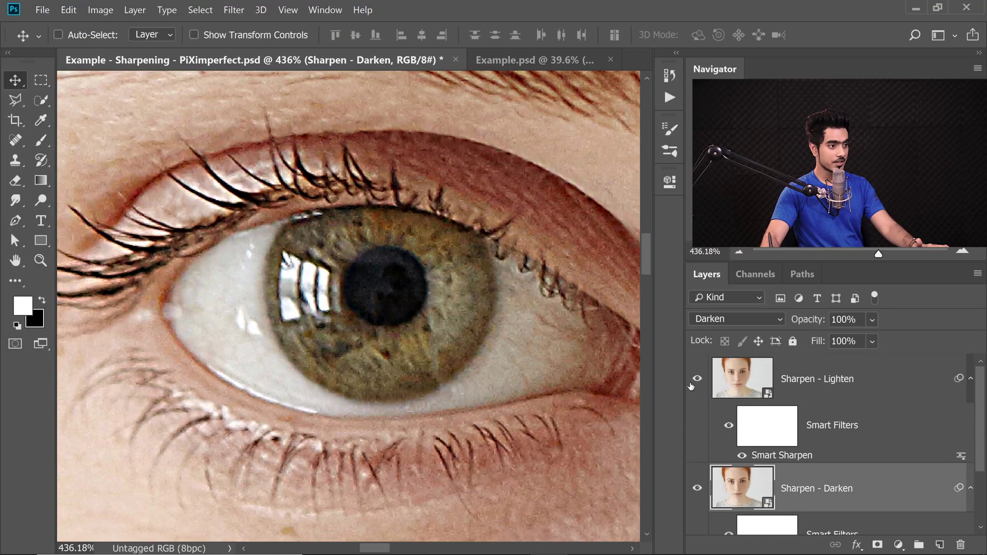
click(699, 380)
click(698, 380)
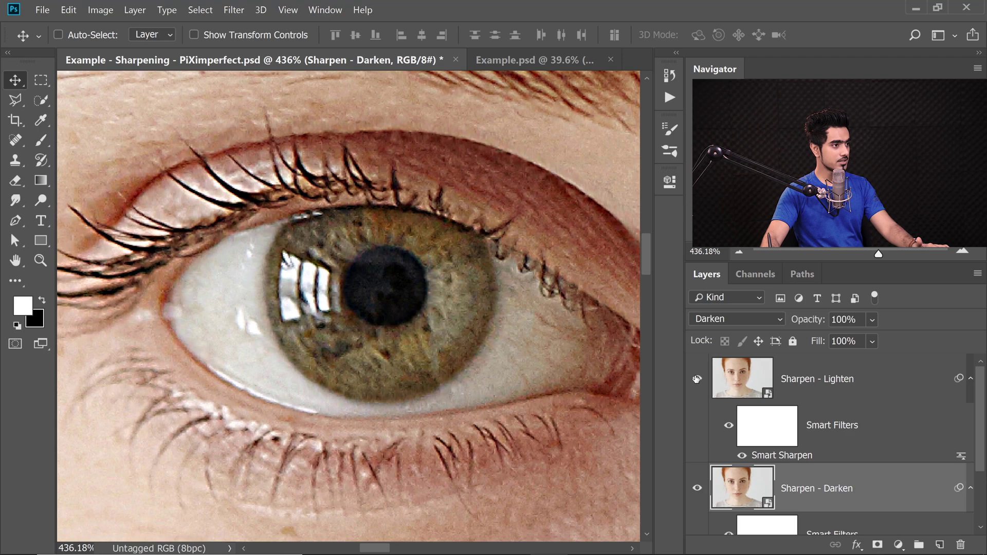
click(697, 379)
click(698, 488)
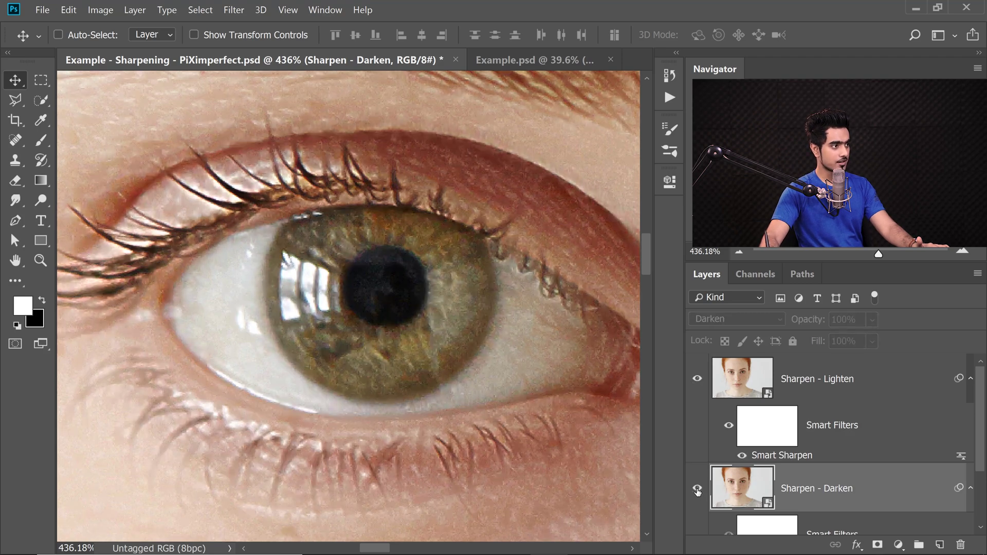
click(698, 489)
click(698, 489)
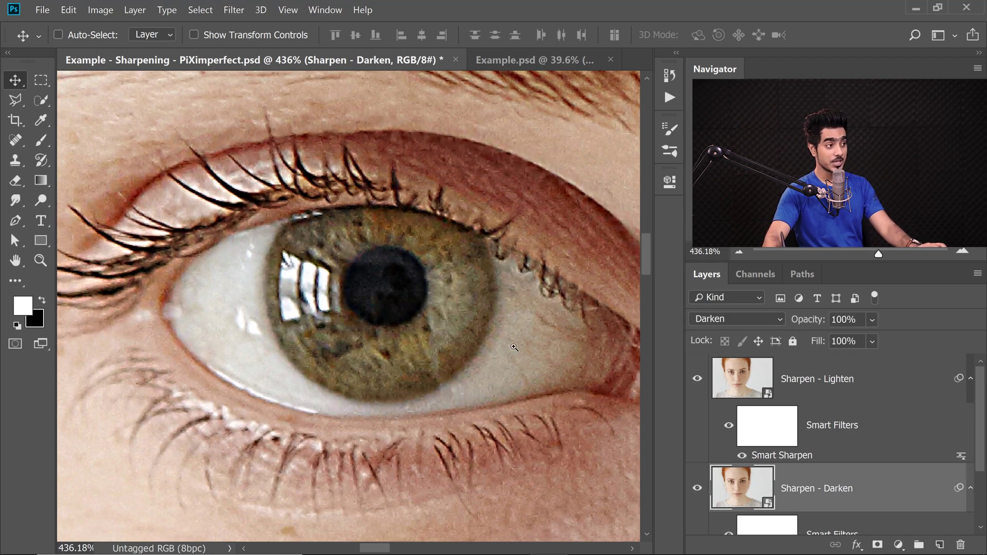
alt+scroll(484, 295, down, 2)
drag(483, 296, 434, 310)
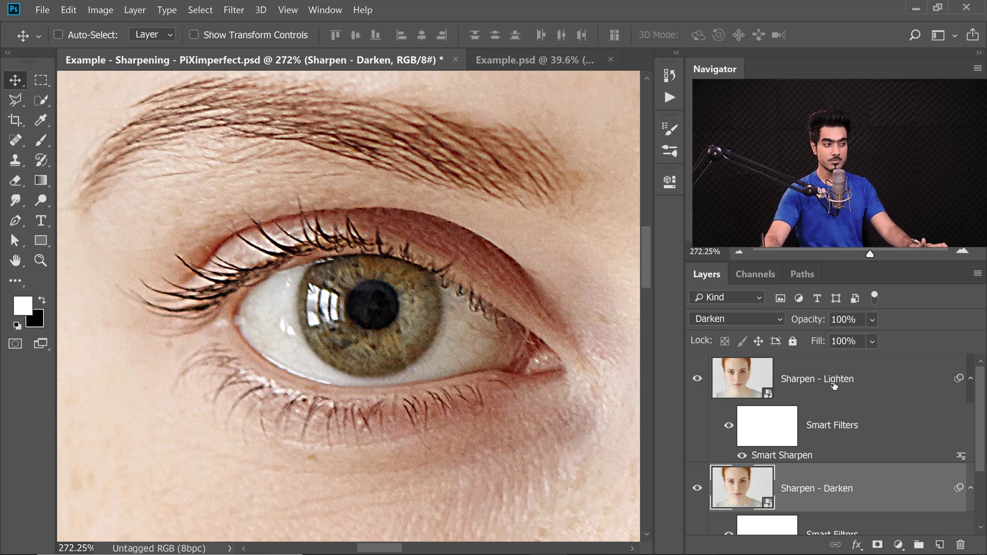
drag(258, 212, 291, 253)
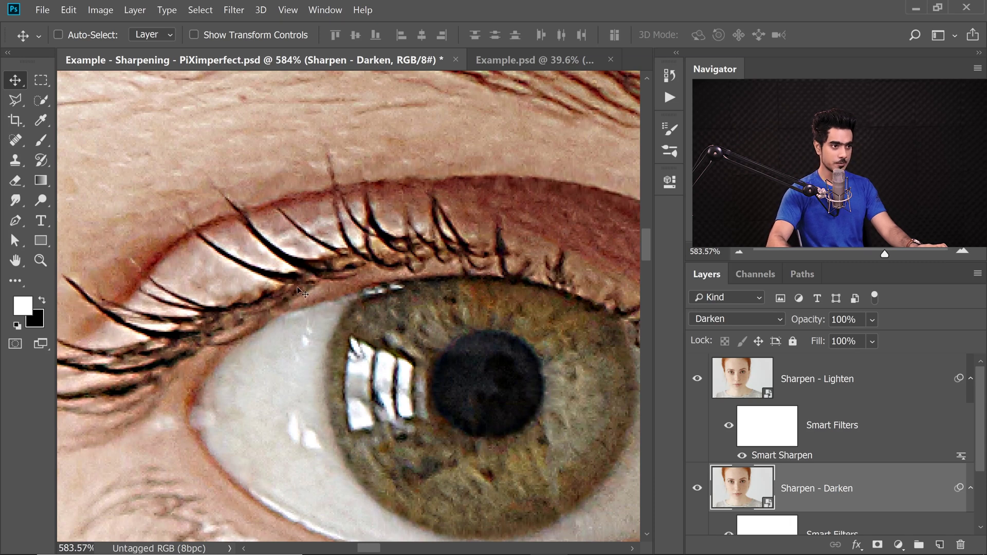
click(806, 391)
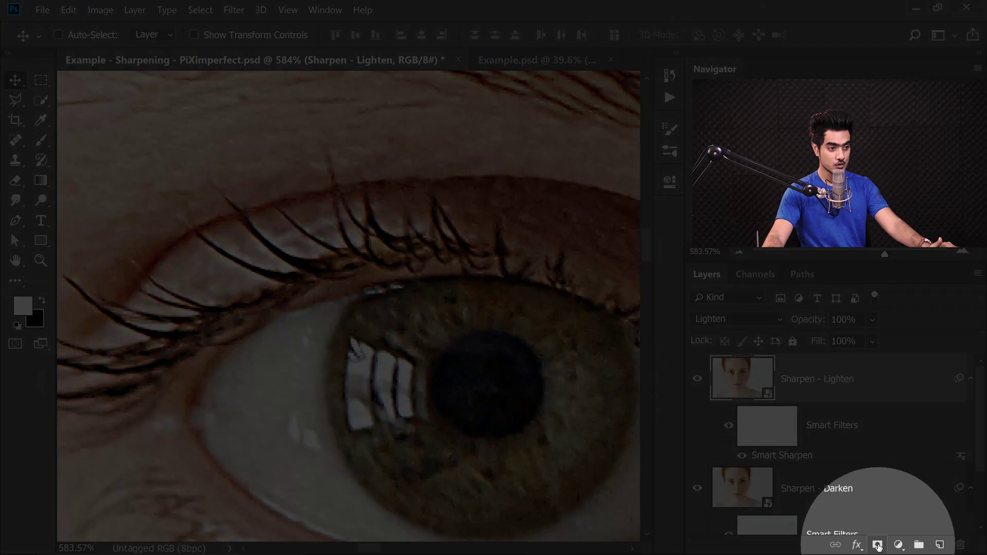
click(877, 546)
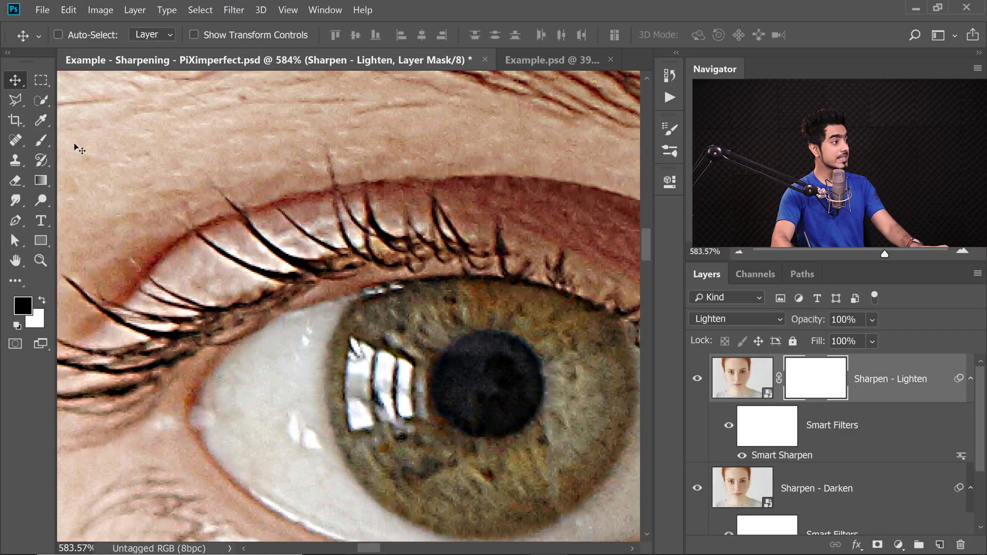
click(43, 140)
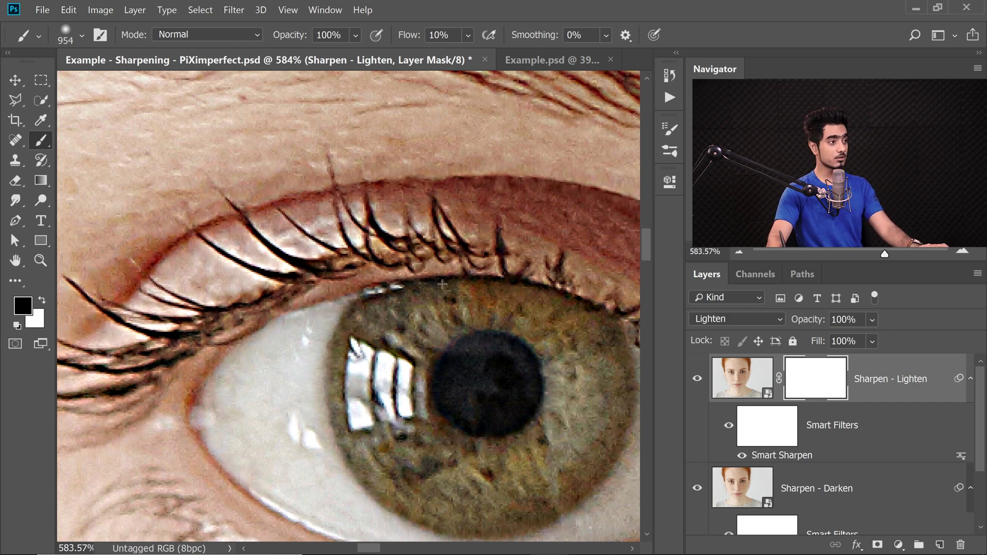
drag(453, 291, 201, 207)
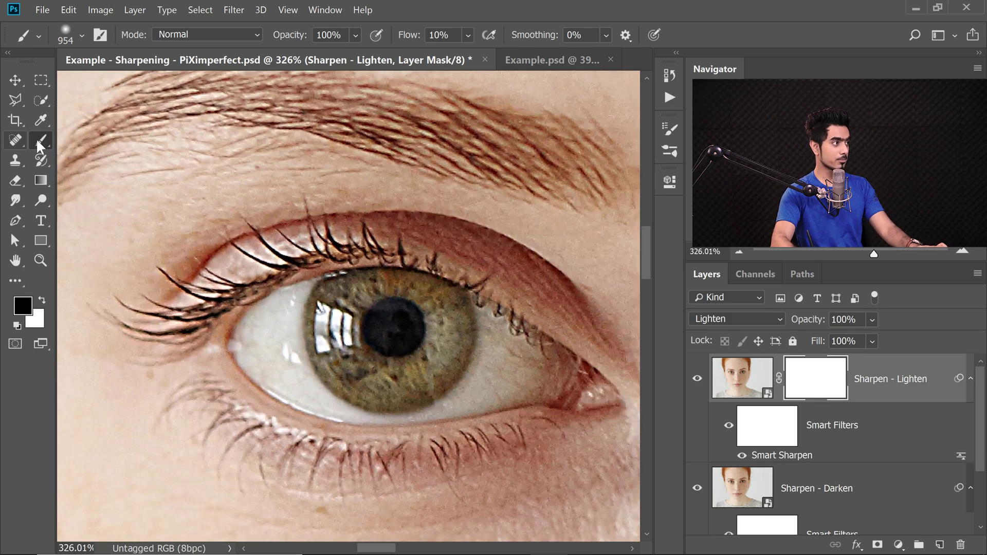
click(65, 35)
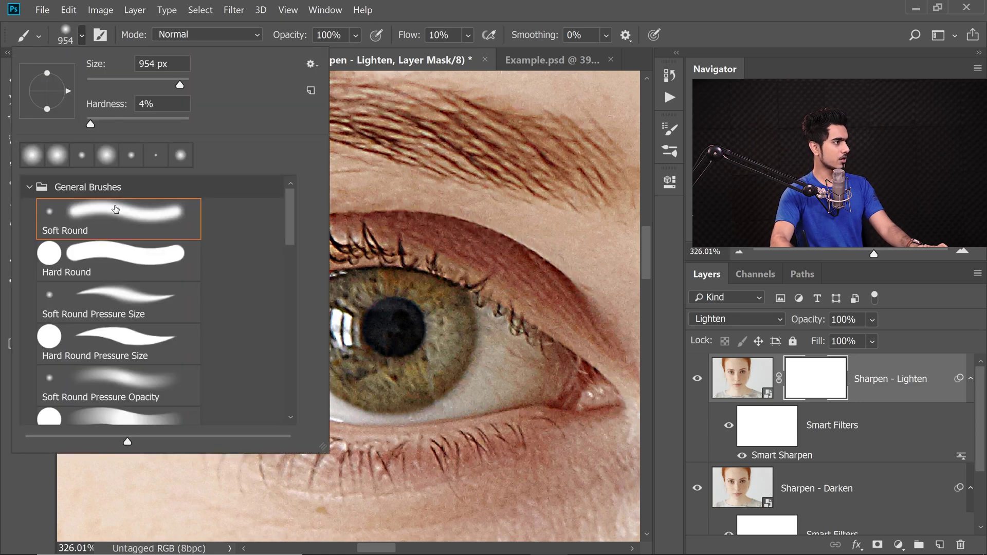
drag(426, 191, 475, 216)
mouse_move(373, 280)
mouse_down()
mouse_move(143, 289)
mouse_move(196, 255)
mouse_move(155, 262)
mouse_up()
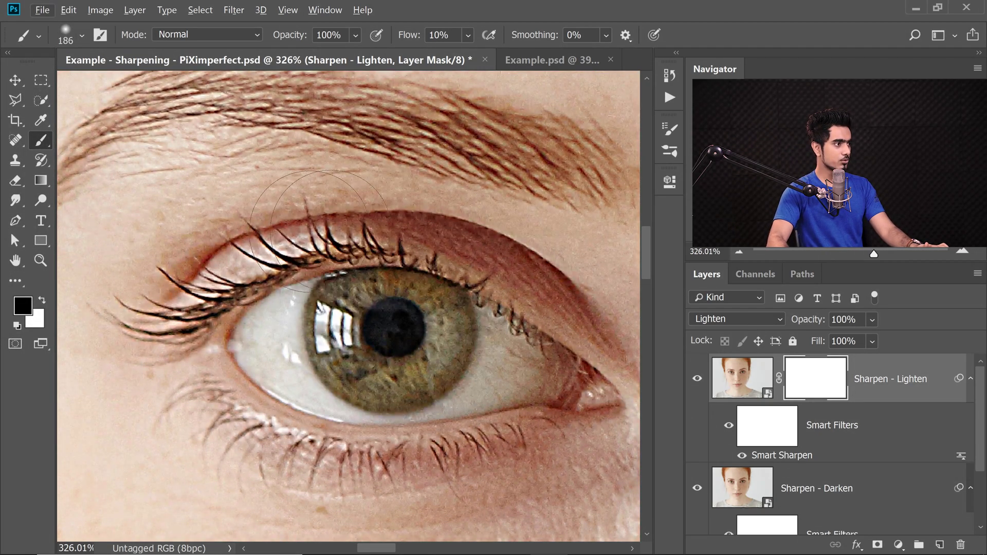
key(shift+0)
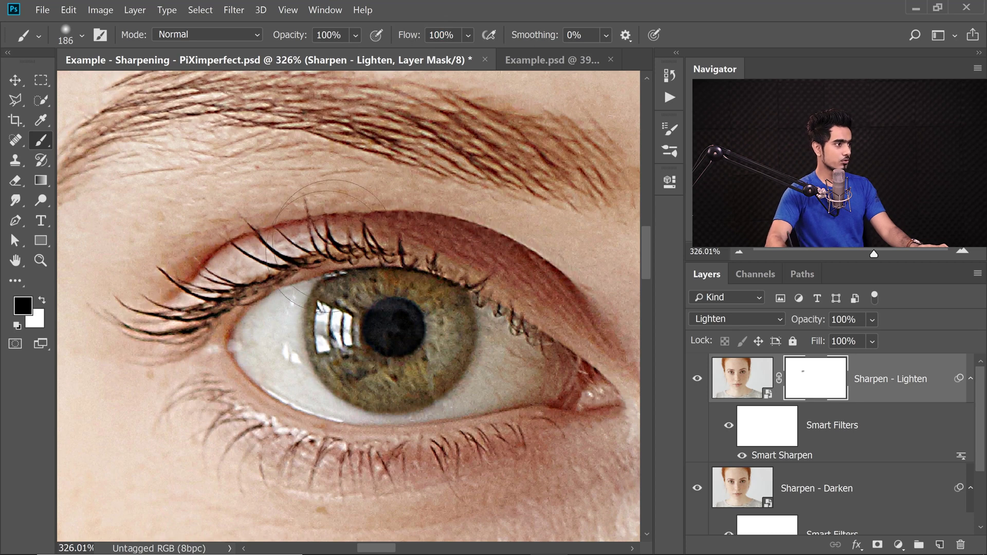
drag(301, 324, 310, 322)
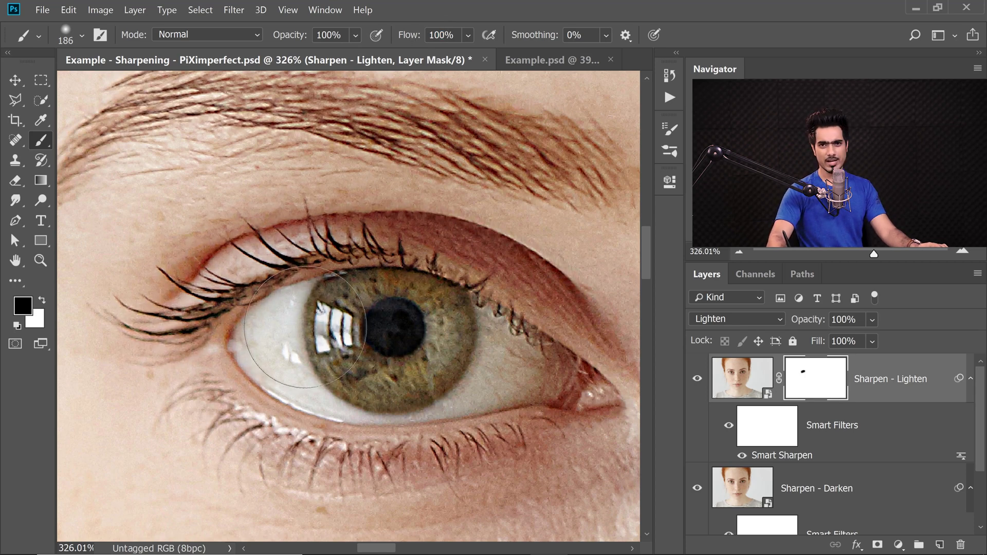
key(ctrl+z)
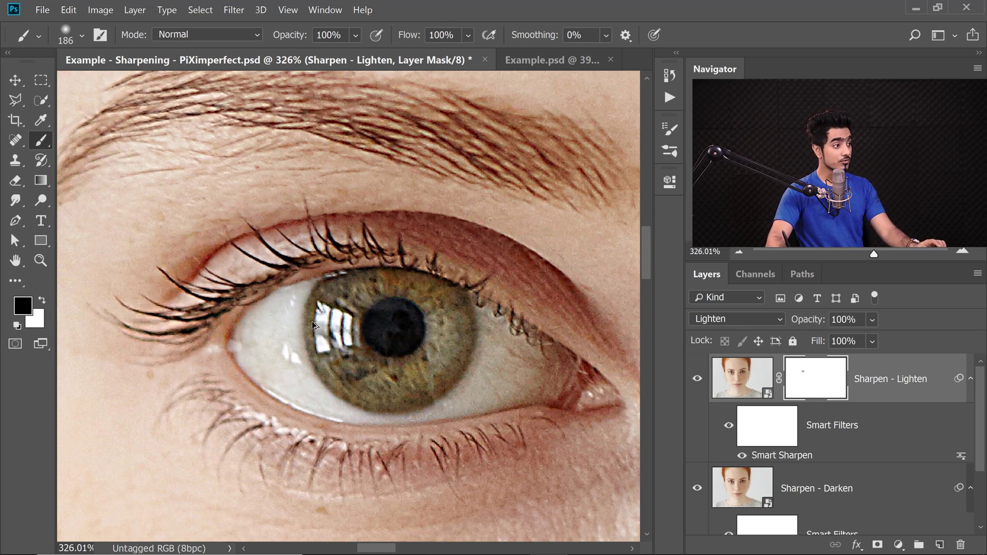
key(ctrl+z)
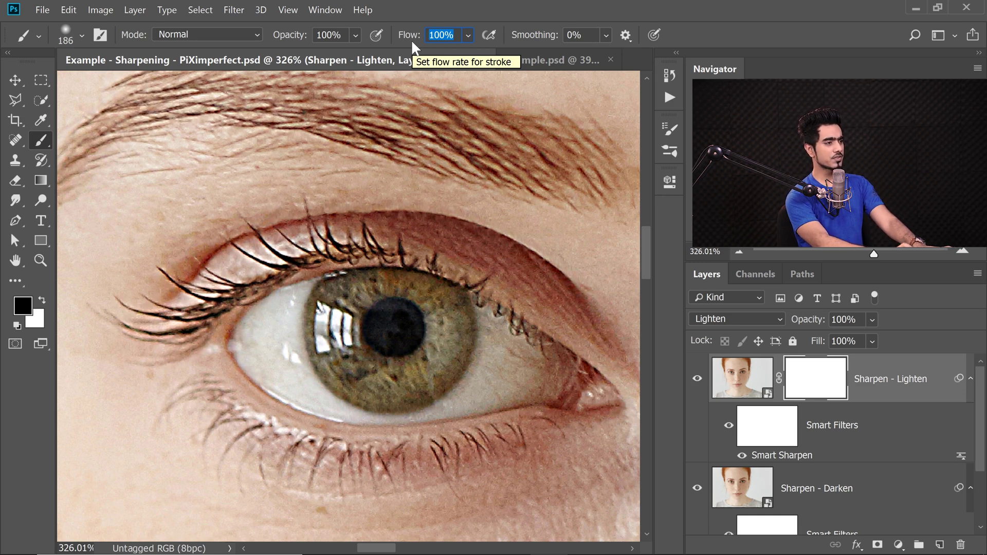
text(30)
Paint black over both lashes on the Sharpen - Lighten mask with a 55 px, 20% flow brush
key(Return)
drag(309, 254, 328, 260)
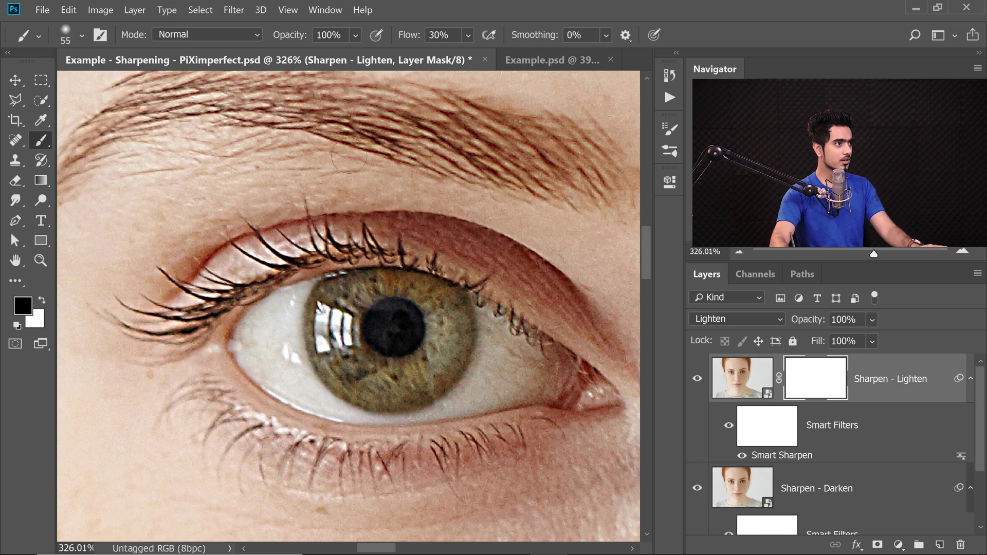
key(shift+2)
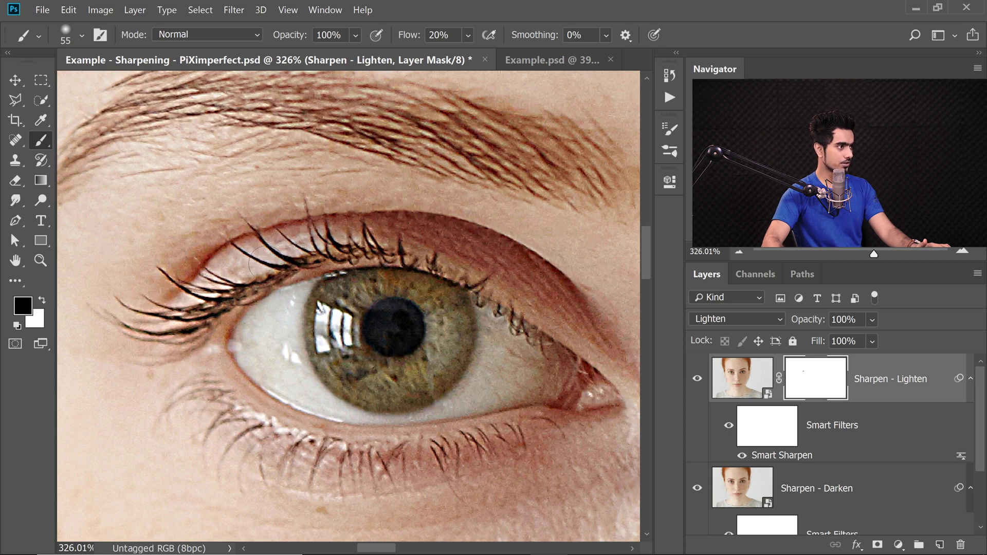
drag(241, 311, 197, 283)
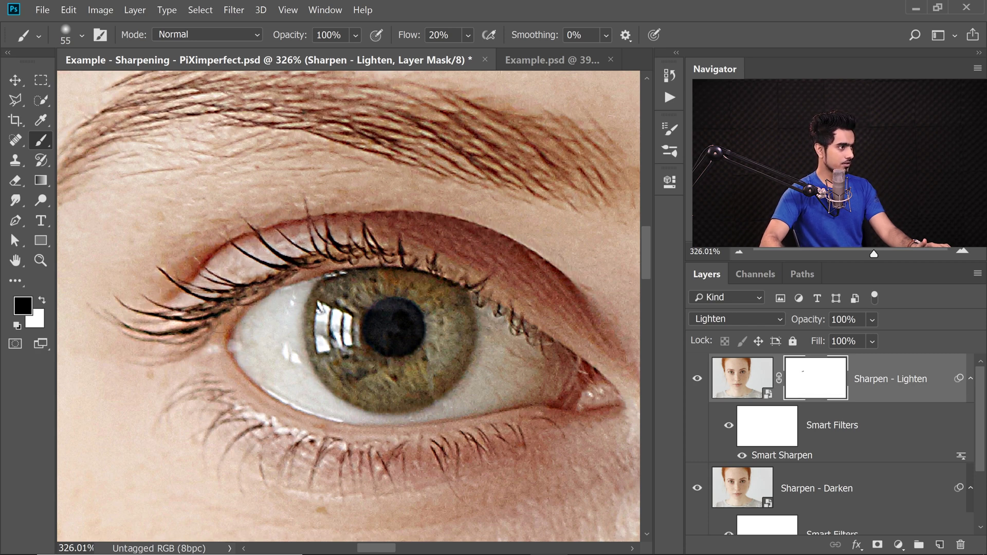
drag(219, 319, 201, 319)
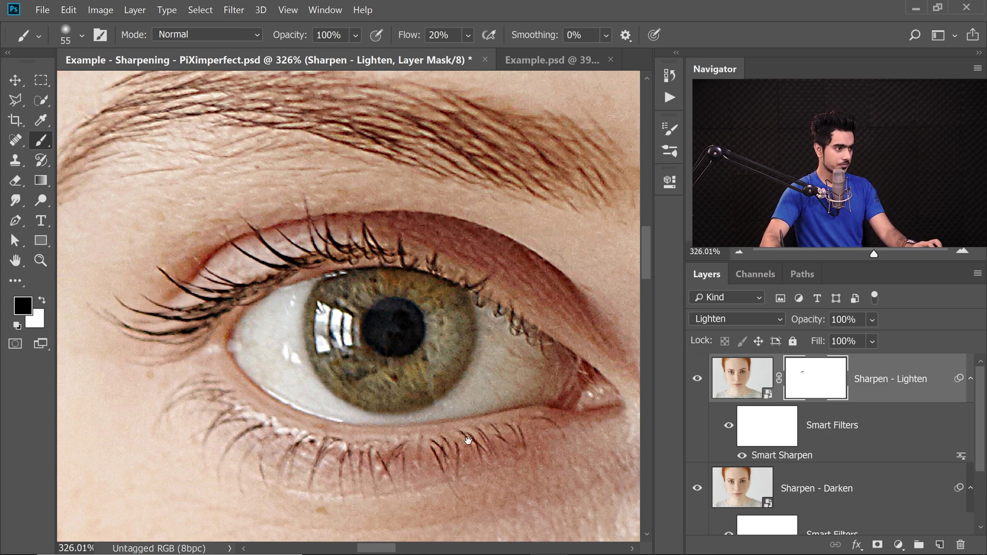
drag(468, 441, 394, 406)
scroll(404, 356, up, 2)
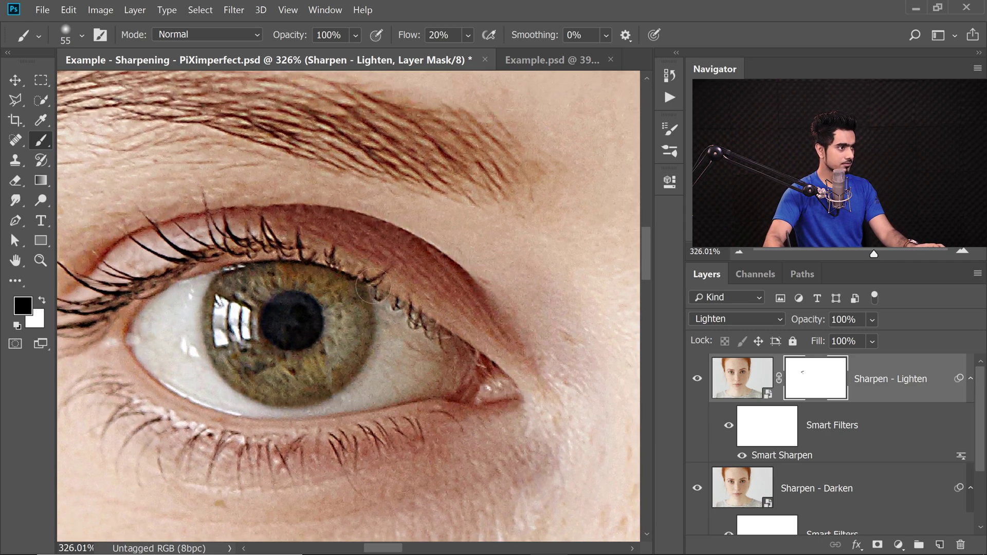
scroll(484, 354, down, 2)
scroll(494, 293, up, 3)
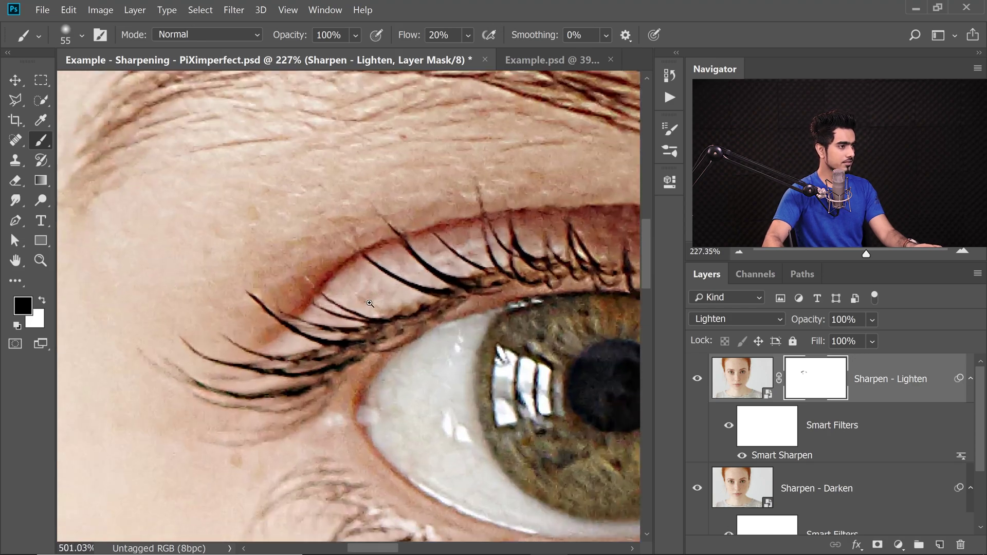
scroll(539, 309, up, 2)
shift+click(813, 378)
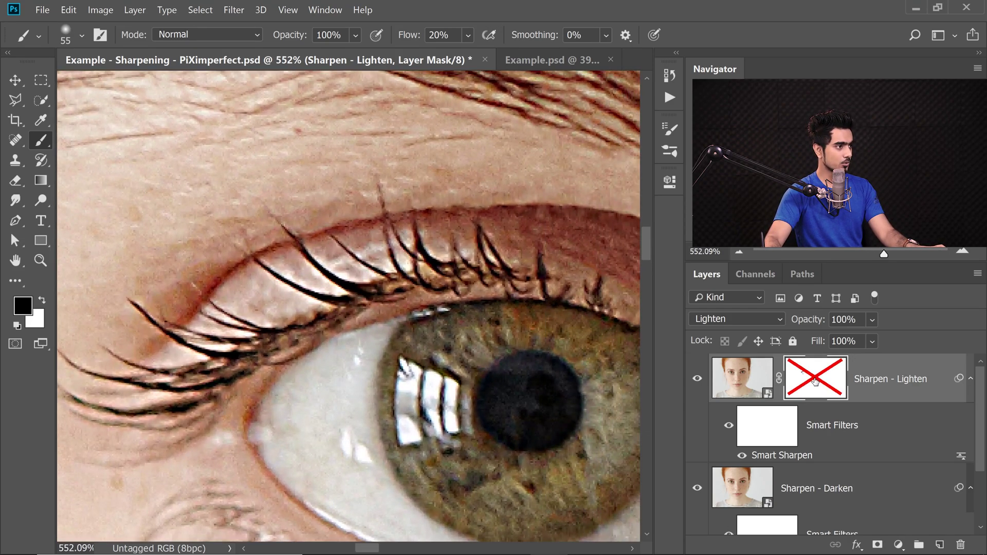
scroll(459, 319, down, 3)
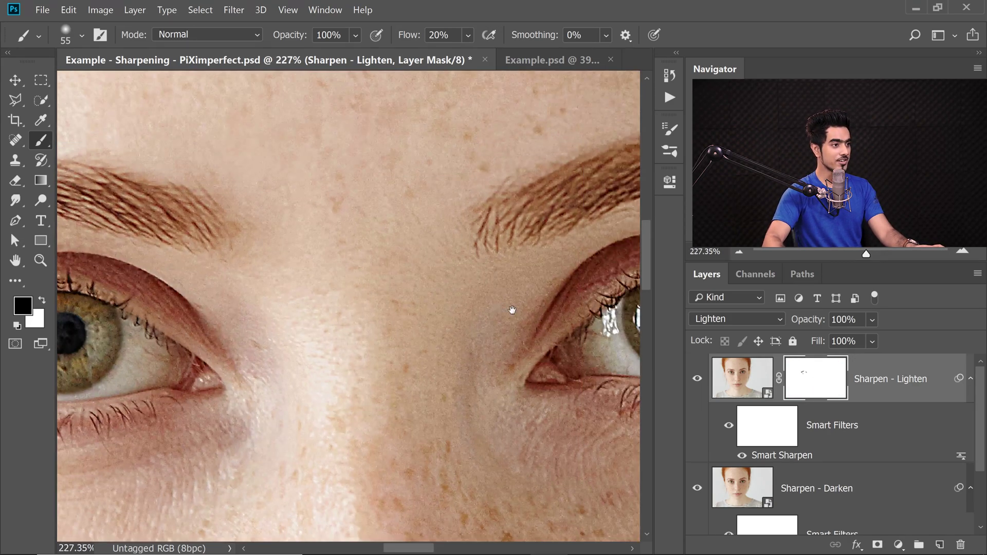
scroll(412, 262, up, 2)
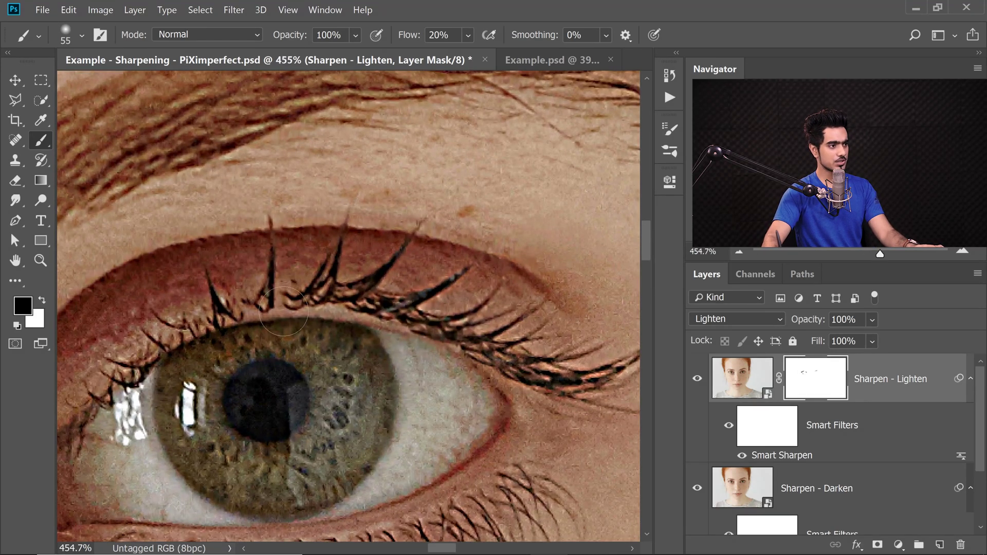
mouse_move(563, 376)
mouse_down()
mouse_move(412, 341)
mouse_move(596, 253)
mouse_up()
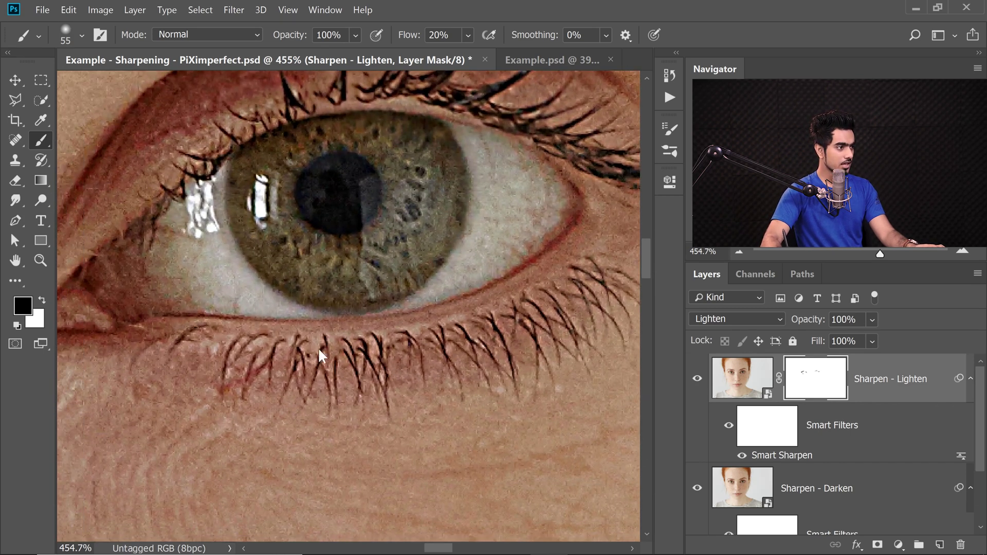
drag(354, 379, 408, 378)
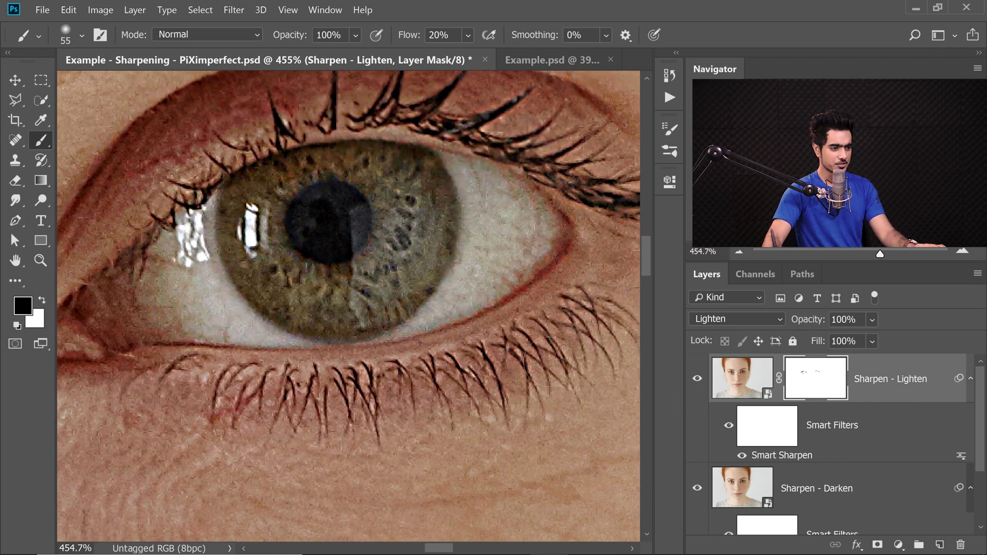
click(697, 488)
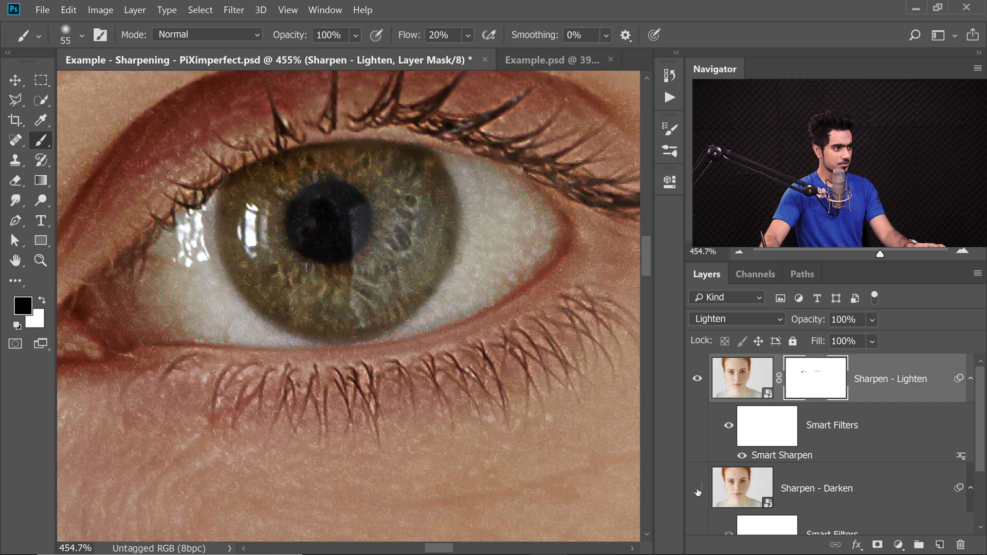
click(697, 489)
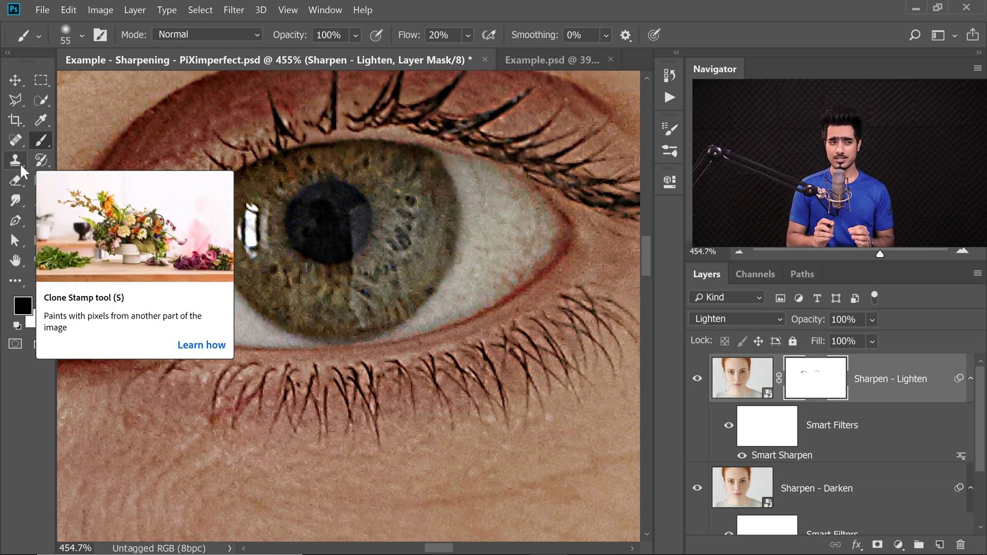
Add a layer mask to Sharpen - Darken and toggle the layer to compare
click(831, 483)
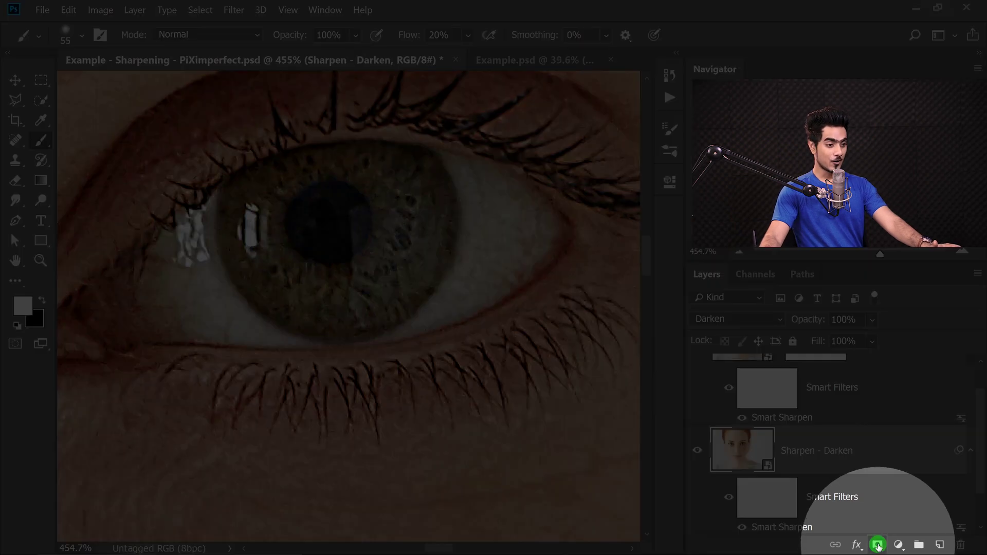
click(877, 546)
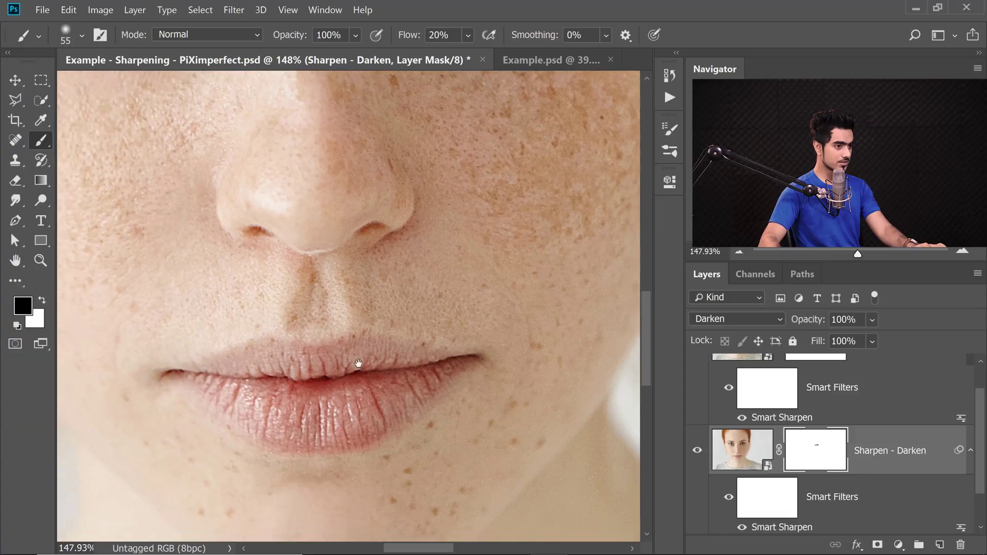
drag(976, 467, 979, 524)
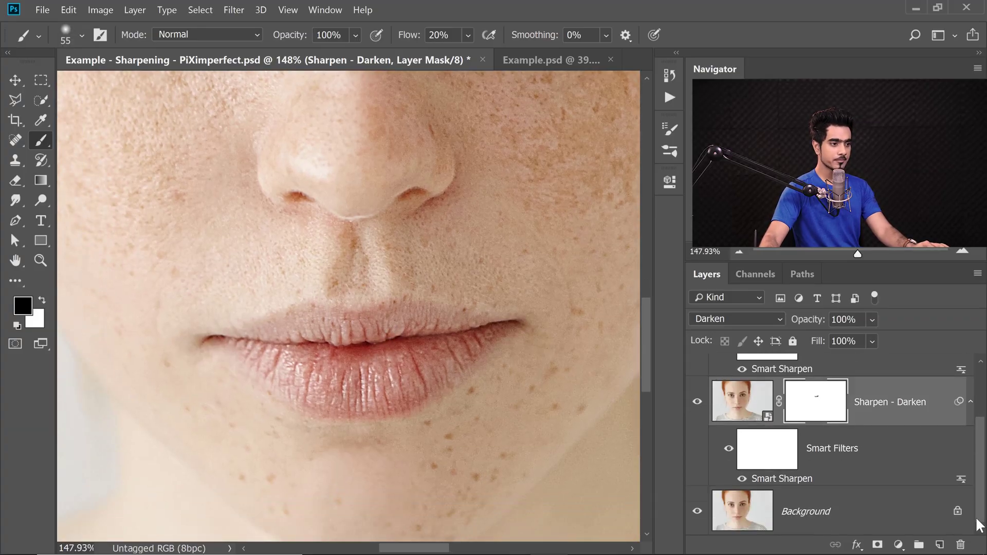
alt+click(697, 512)
alt+click(696, 513)
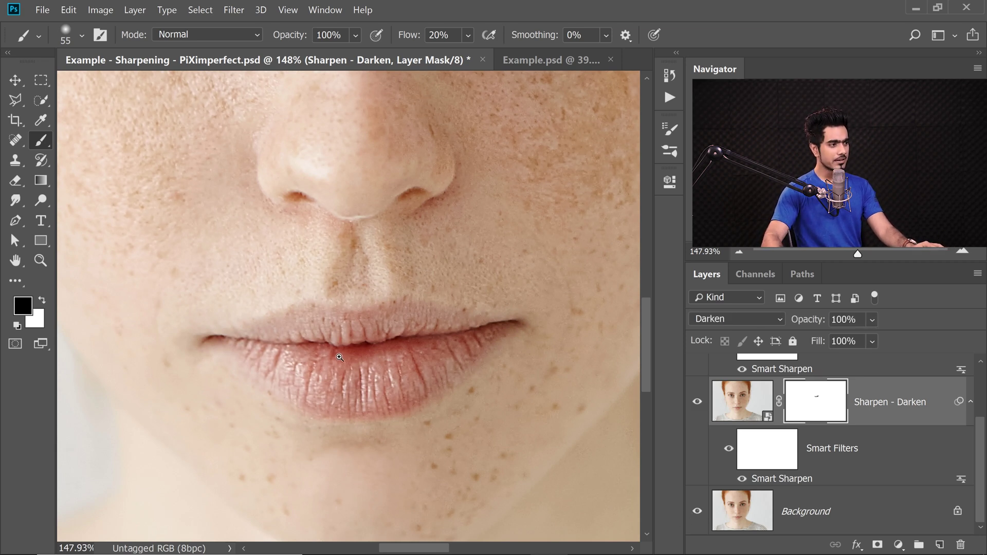
Paint black over the lips on the Sharpen - Darken mask at 100% flow
drag(339, 357, 535, 324)
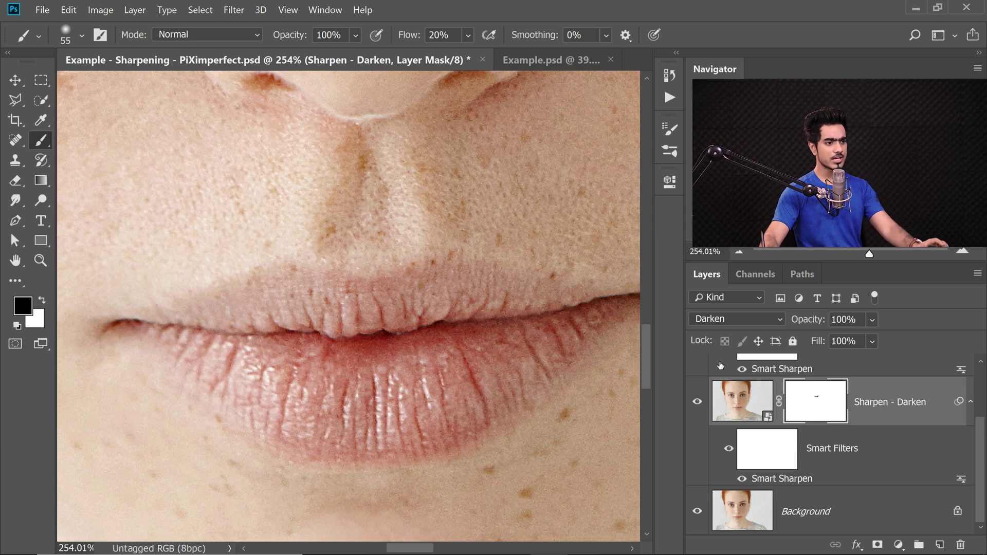
click(697, 404)
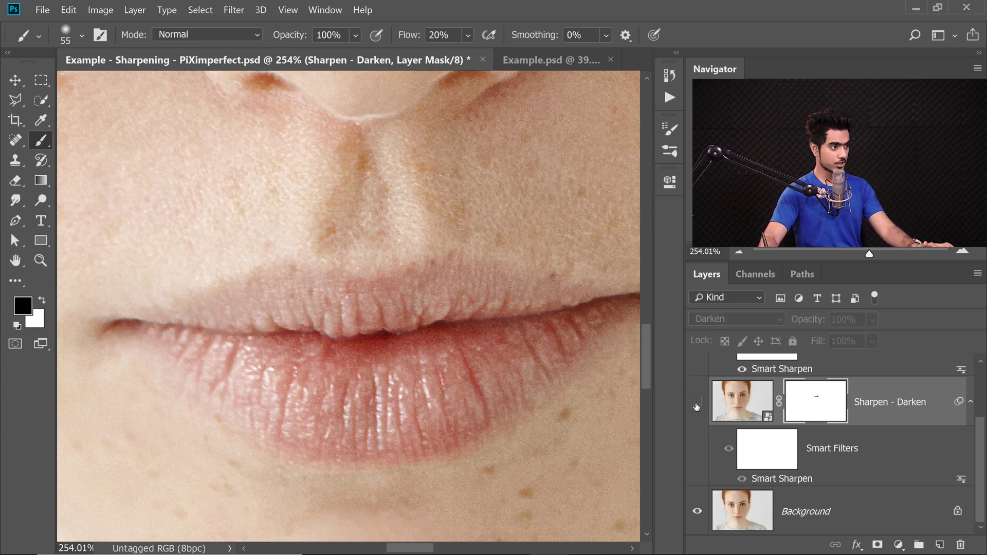
click(697, 404)
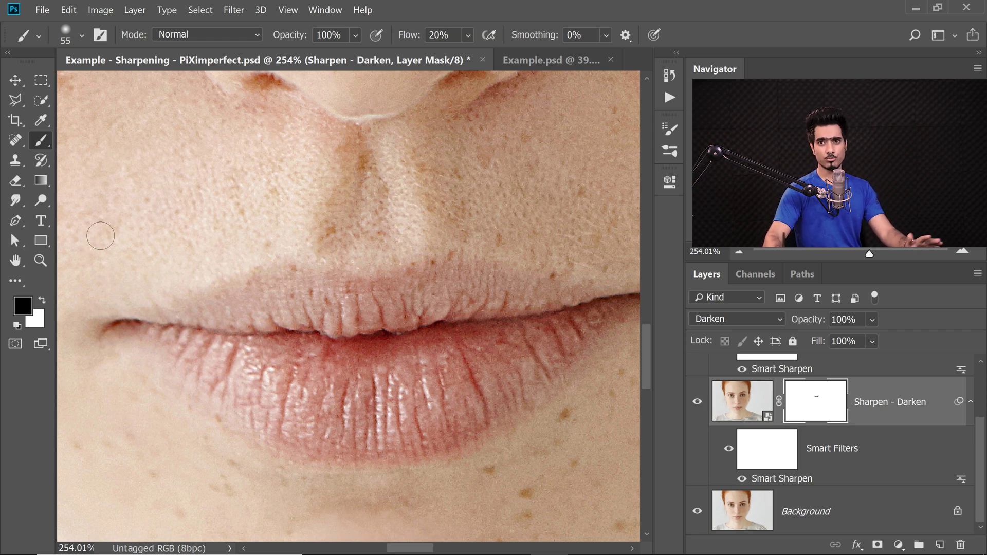
scroll(270, 291, right, 2)
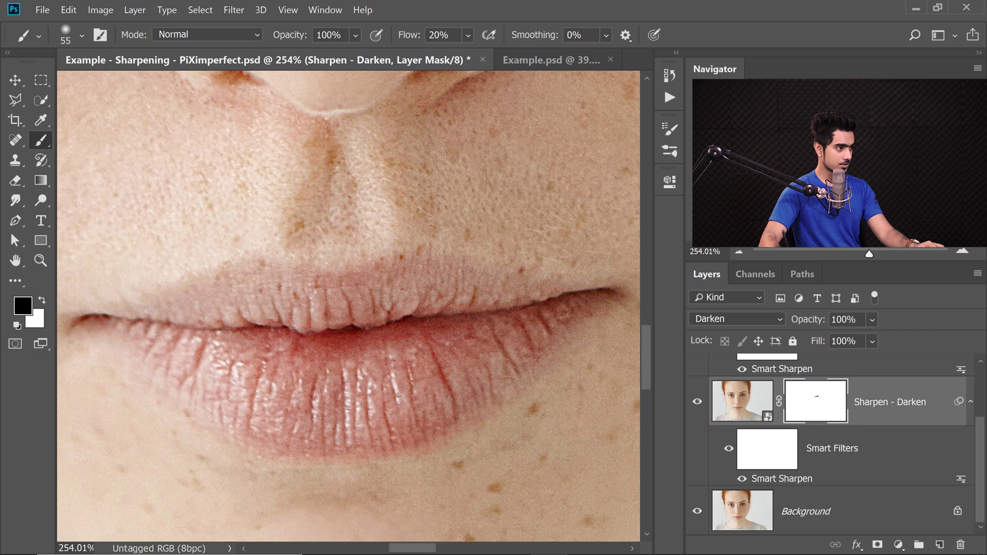
drag(378, 388, 403, 399)
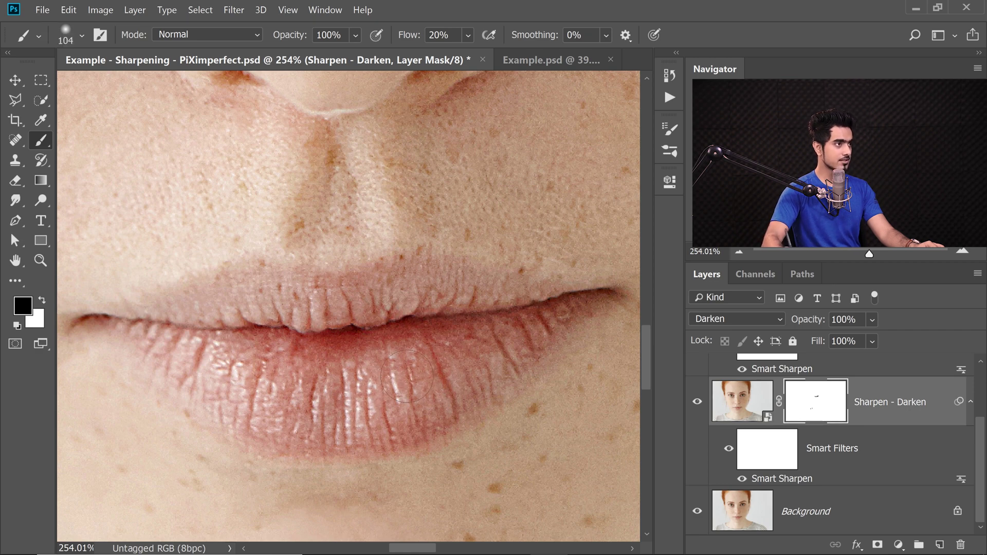
text(100)
key(Return)
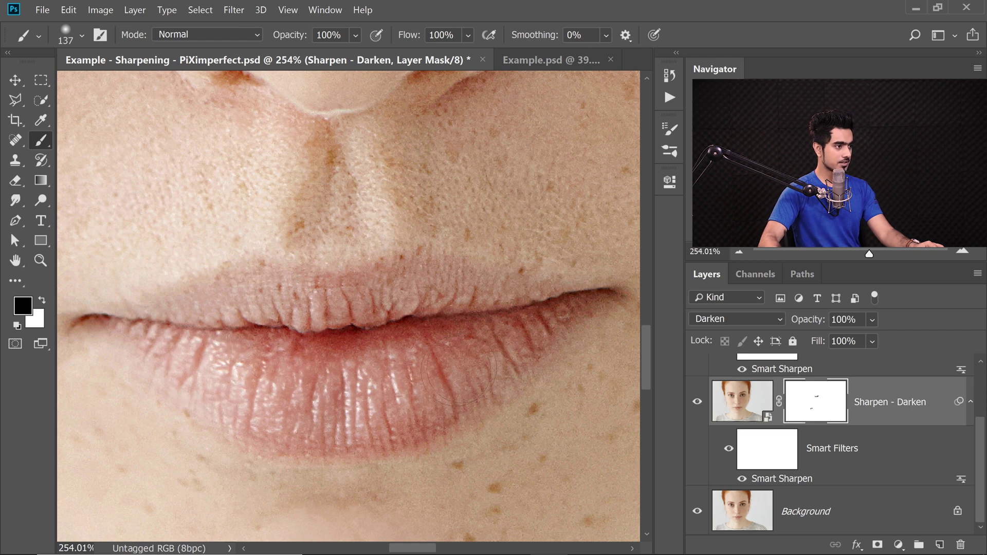
drag(440, 346, 429, 345)
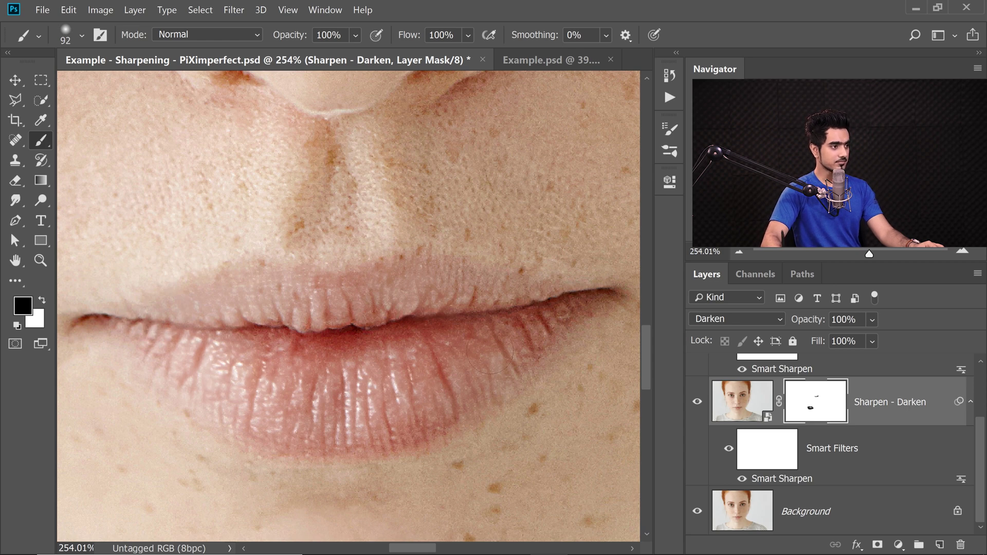
click(698, 511)
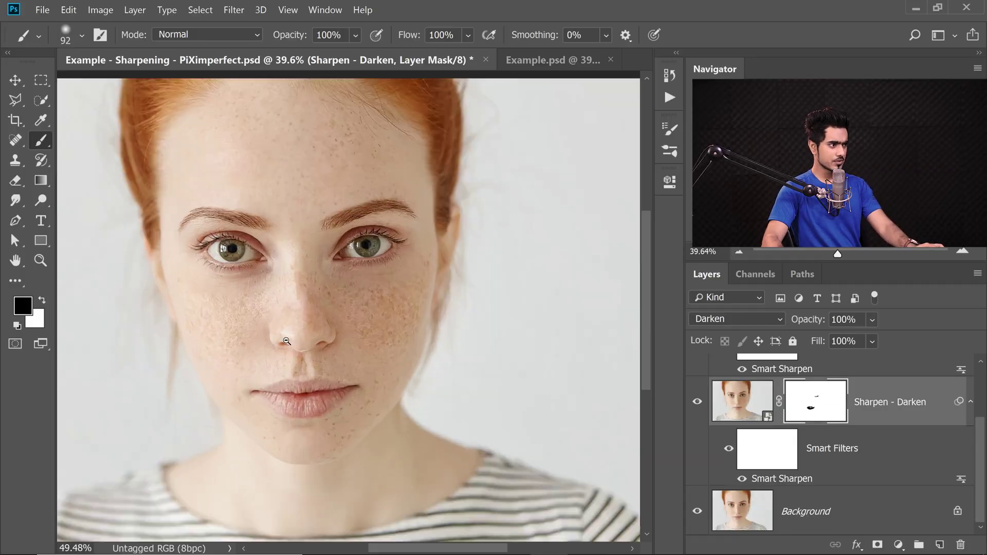
scroll(401, 346, up, 5)
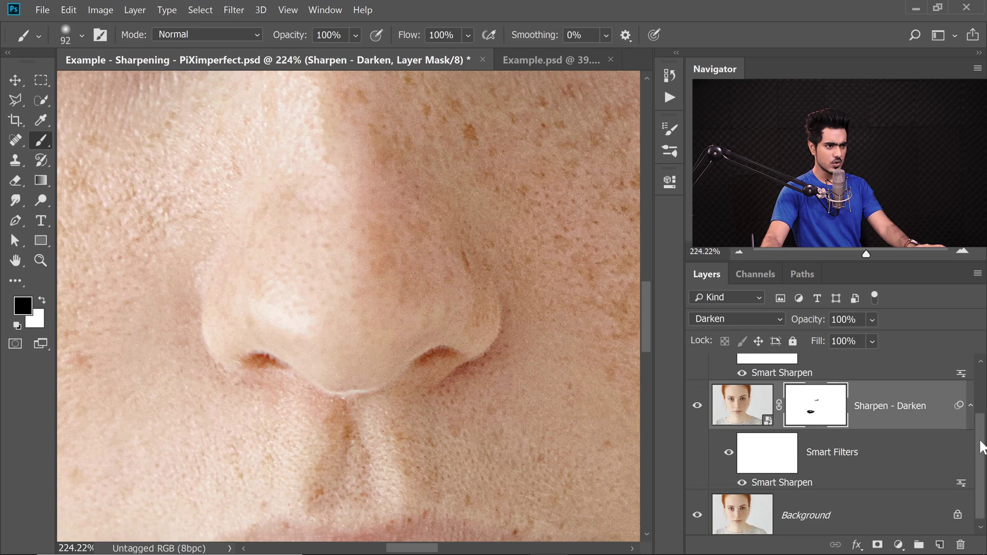
scroll(797, 402, up, 2)
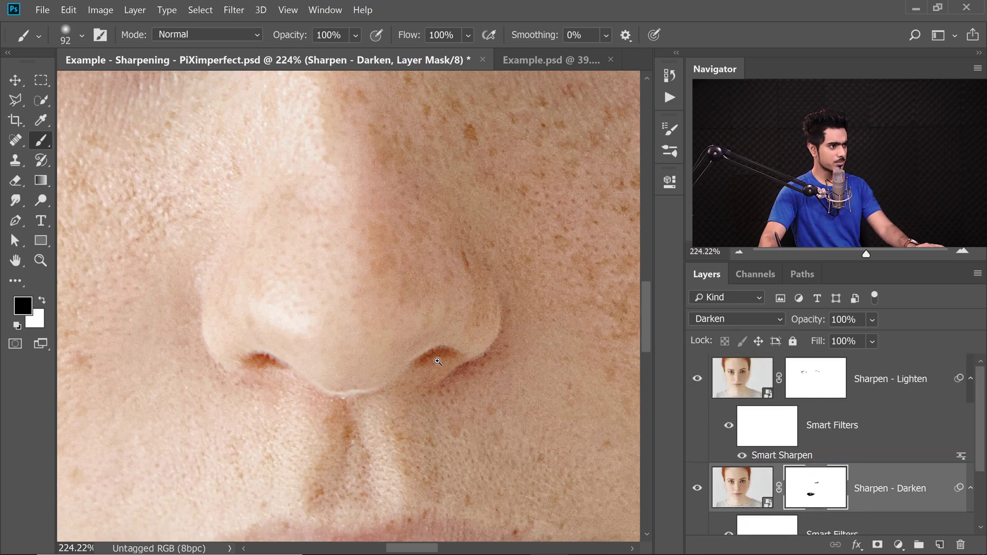
scroll(438, 361, up, 3)
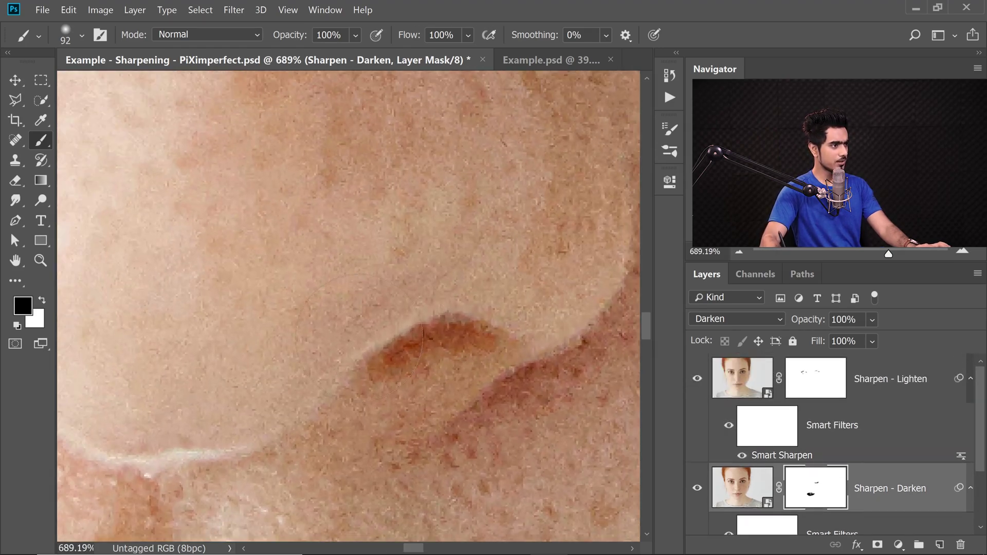
Select the Sharpen - Lighten mask, keep black as the paint colour, and shrink the brush
click(821, 383)
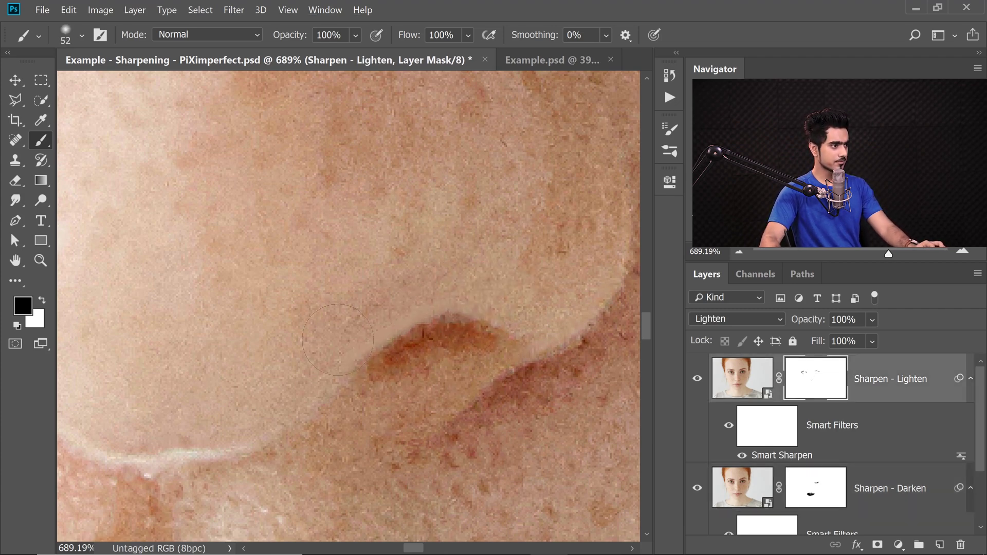
key(x)
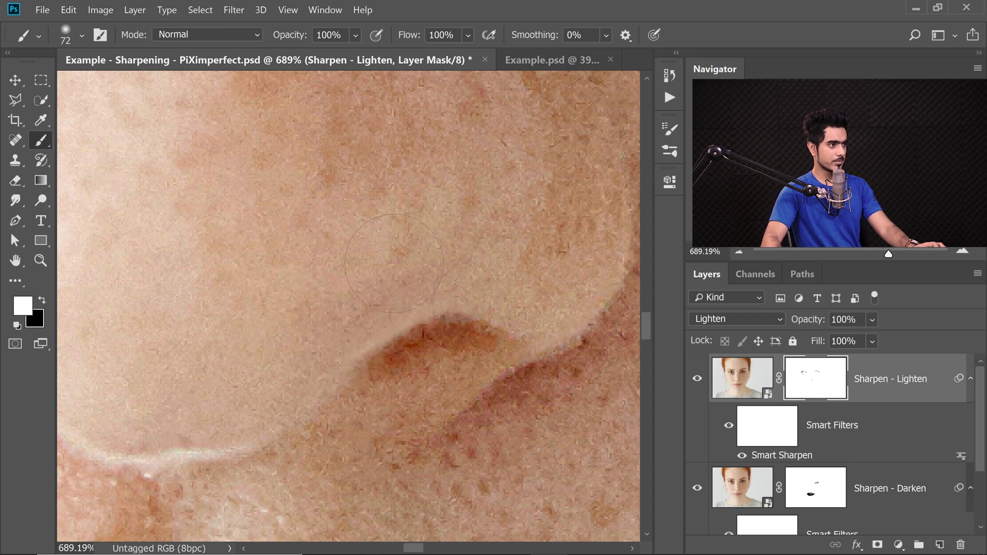
key(x)
alt+right_click(391, 362)
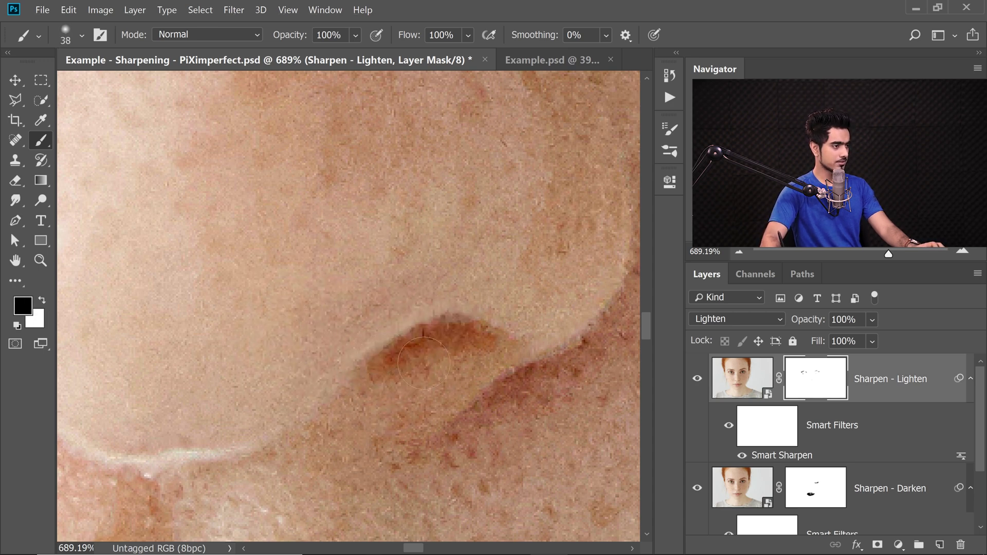
scroll(423, 355, down, 5)
scroll(447, 316, down, 3)
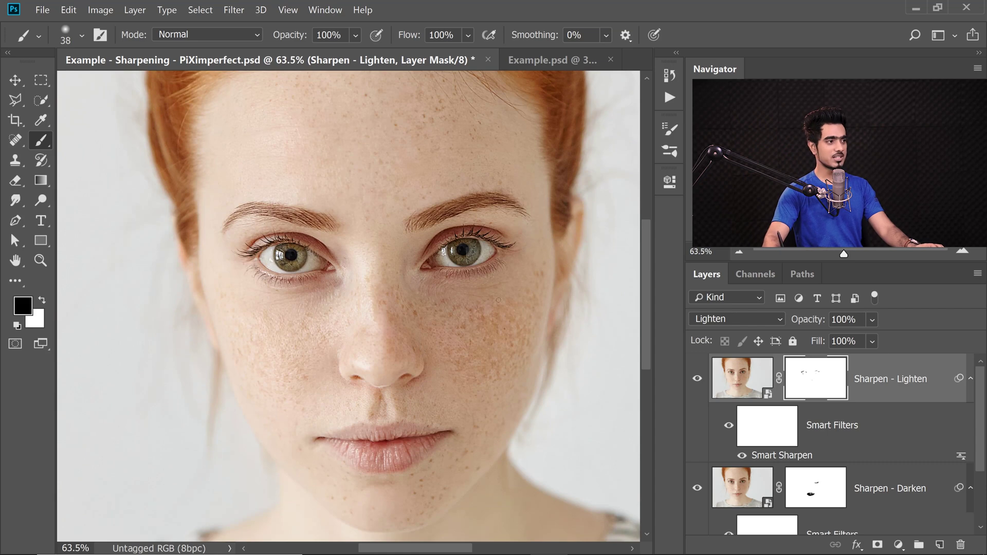
scroll(451, 286, down, 1)
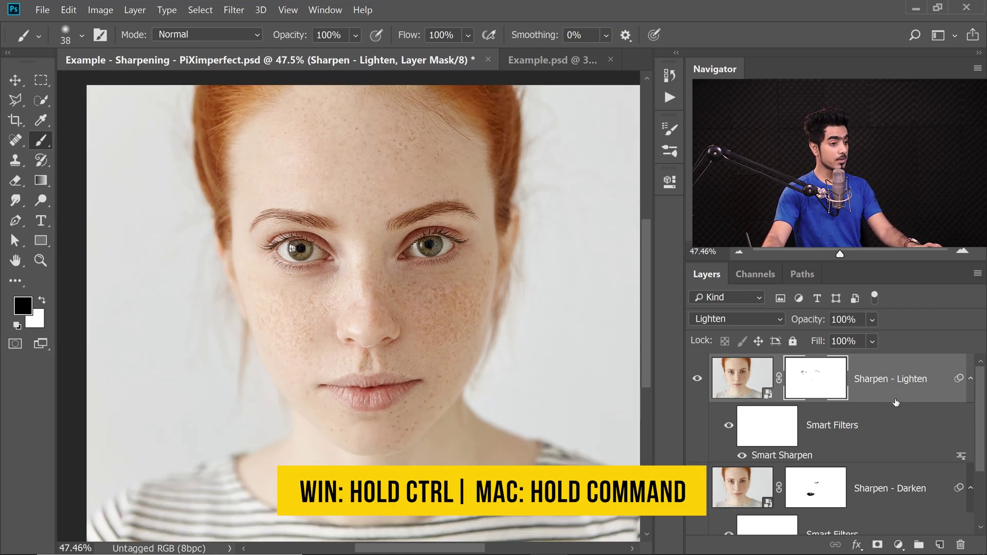
Select both Sharpen - Darken and Sharpen - Lighten and group them into Group 1
ctrl+click(895, 490)
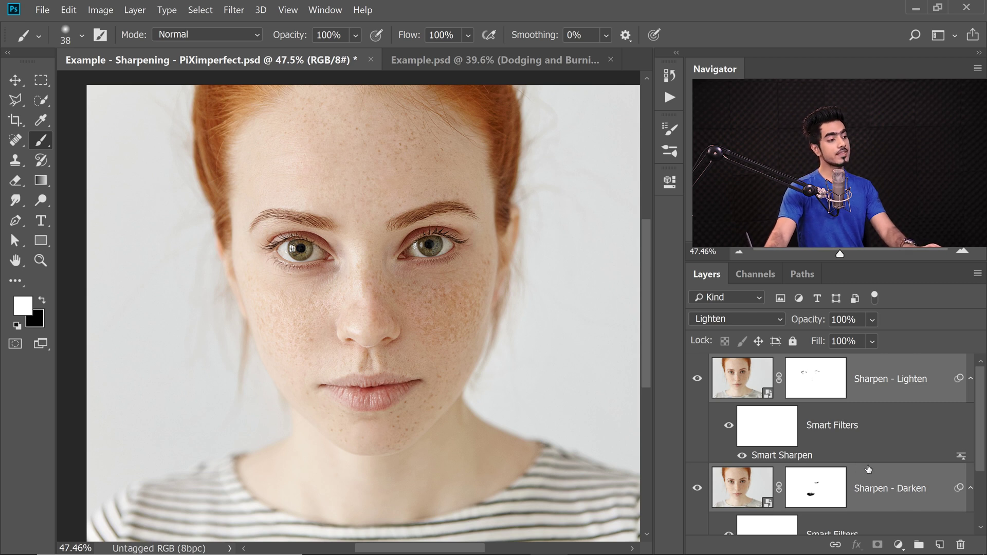
key(ctrl+g)
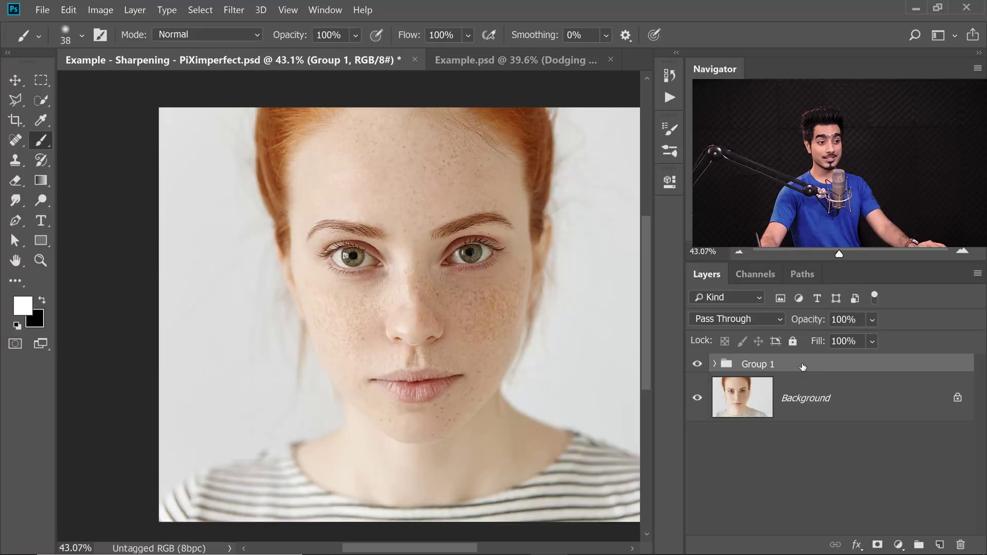
Give Group 1 a black mask and set up a large white brush at 20% flow
click(877, 545)
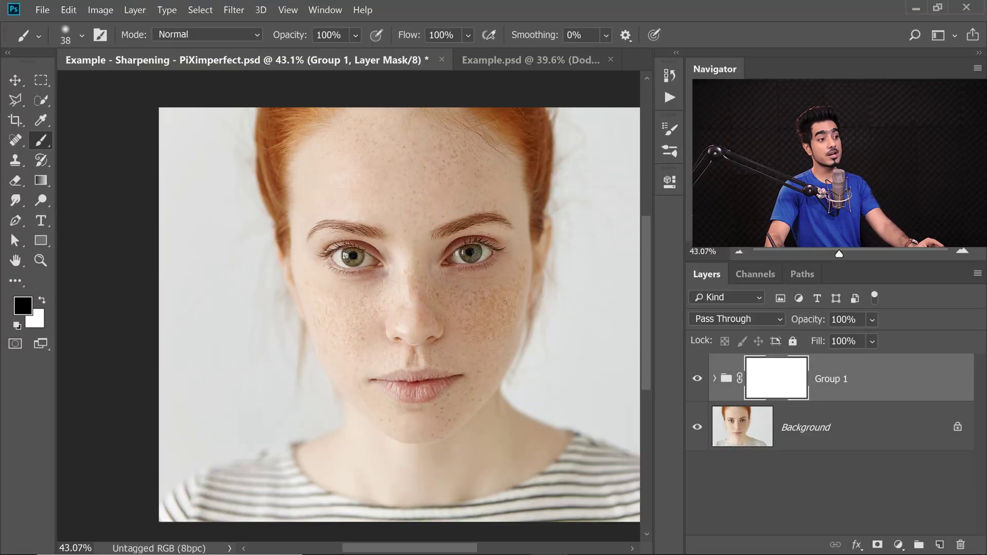
key(ctrl+z)
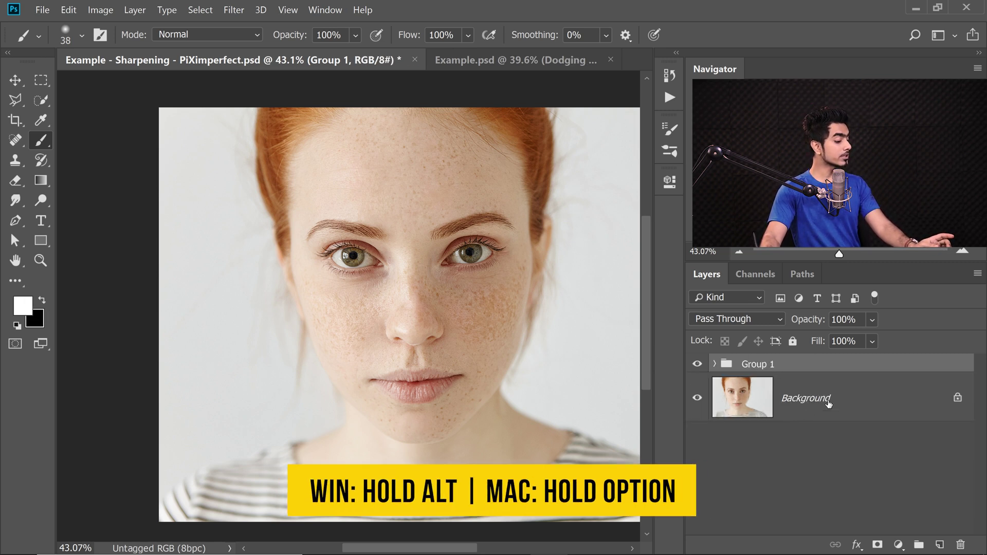
alt+click(876, 545)
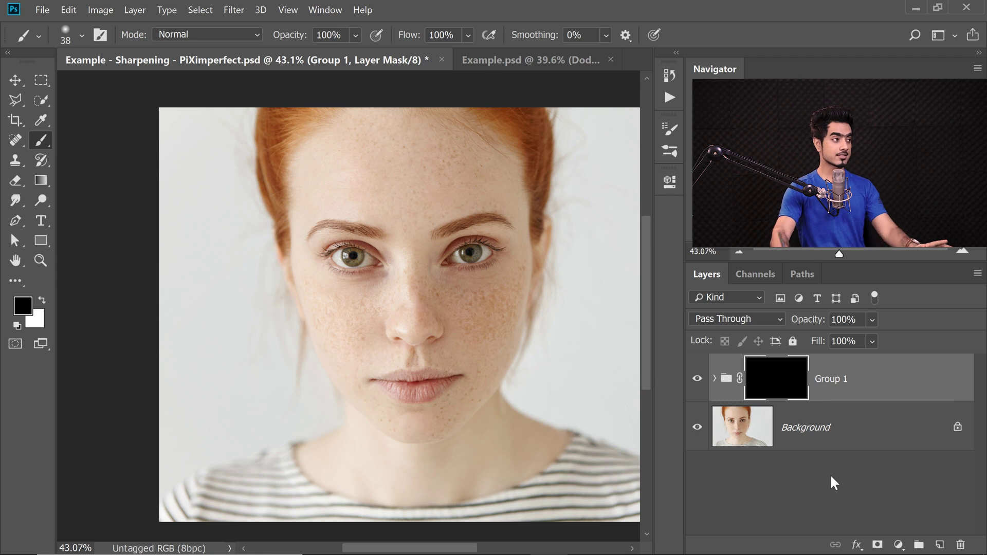
drag(482, 300, 512, 299)
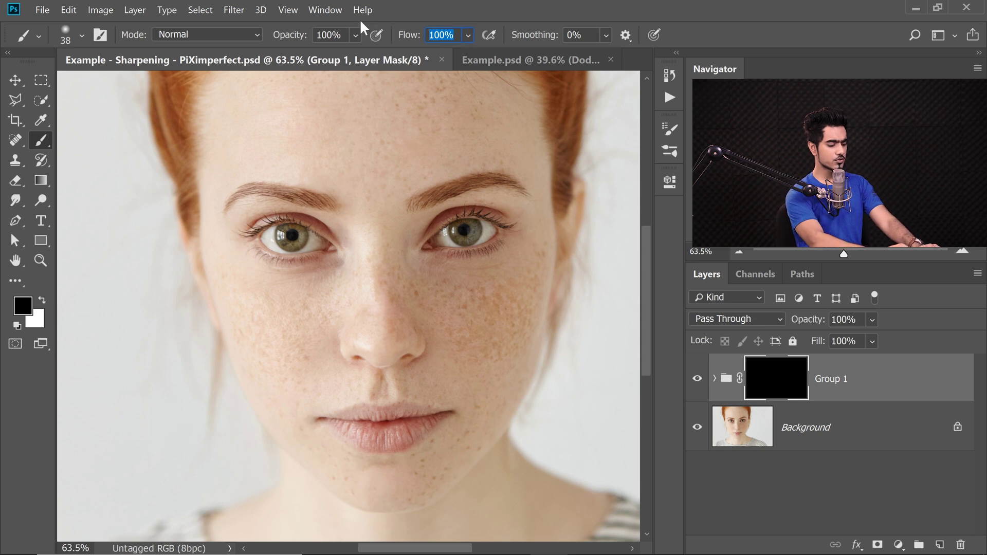
text(20)
text(%)
key(Return)
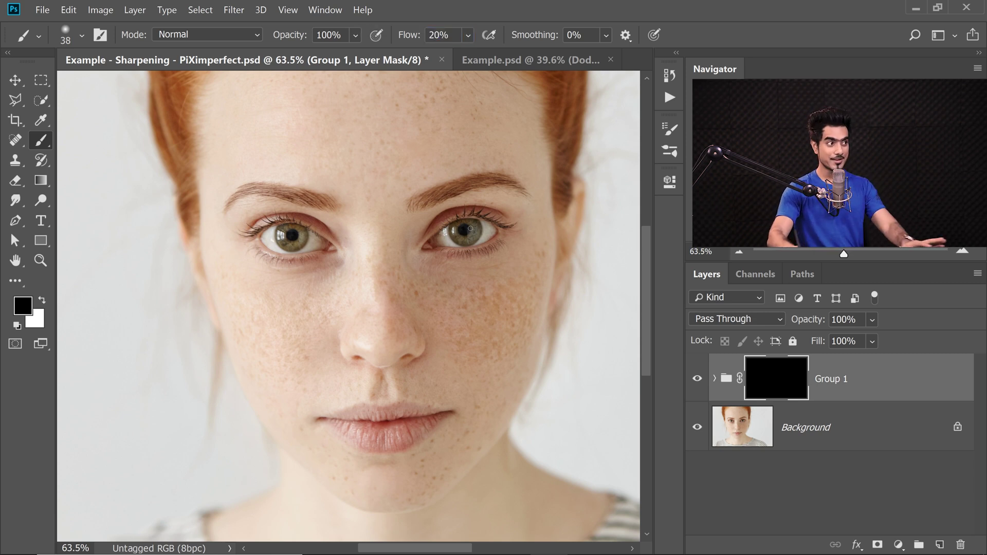
drag(379, 242, 417, 243)
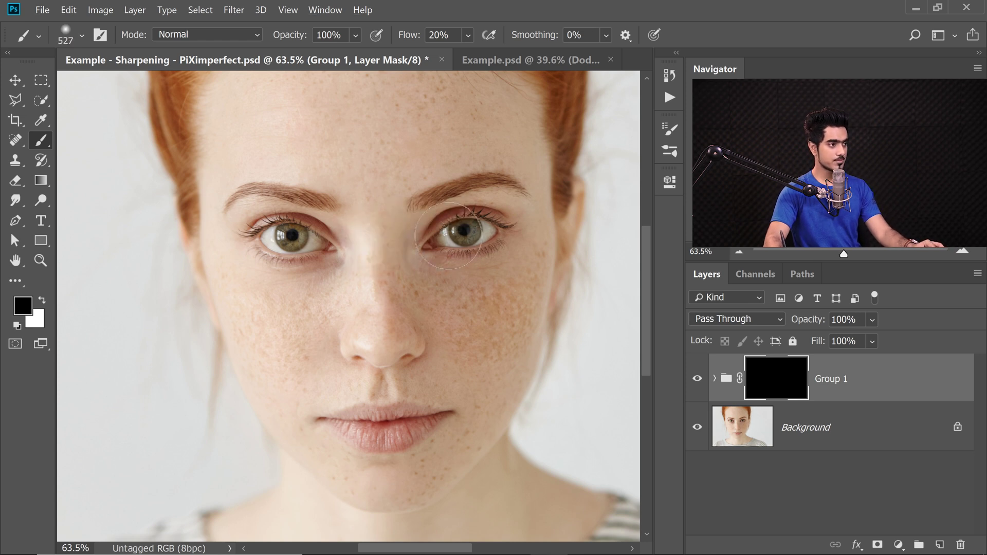
key(x)
Paint white to reveal sharpening on both eyes, the brow, forehead, nose and cheeks
click(471, 235)
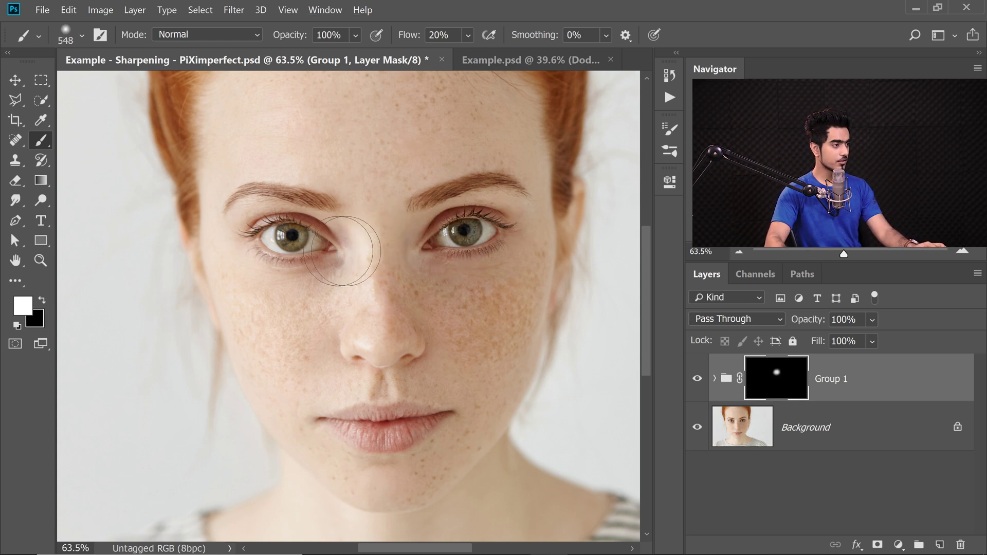
key(x)
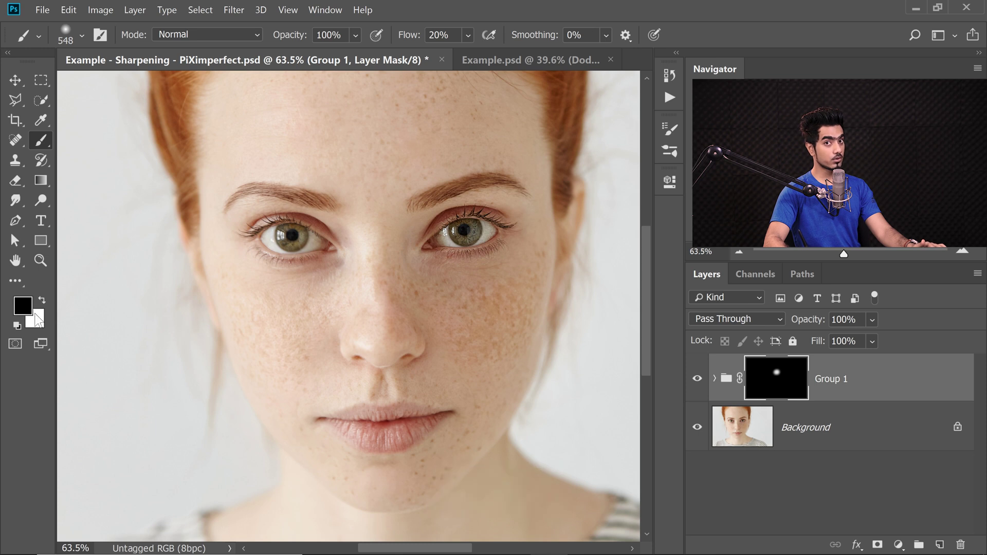
key(x)
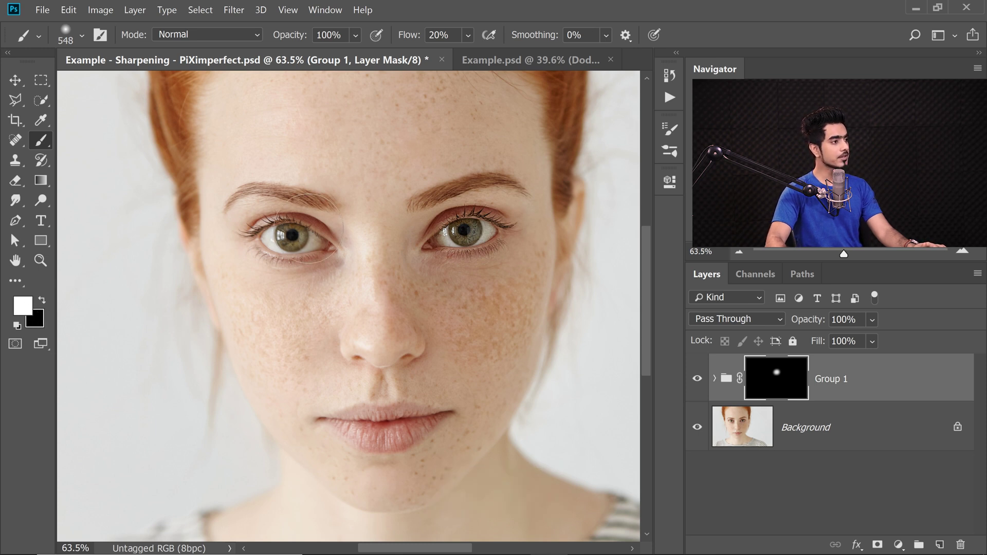
click(300, 240)
key(bracketright)
key(bracketright)
key(bracketright)
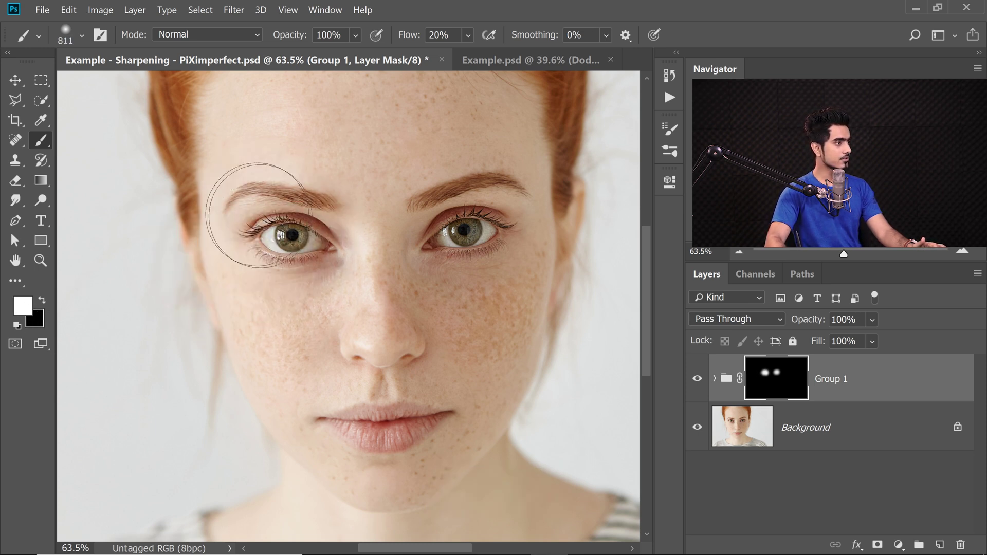
drag(322, 202, 463, 221)
scroll(463, 221, down, 1)
drag(352, 132, 320, 132)
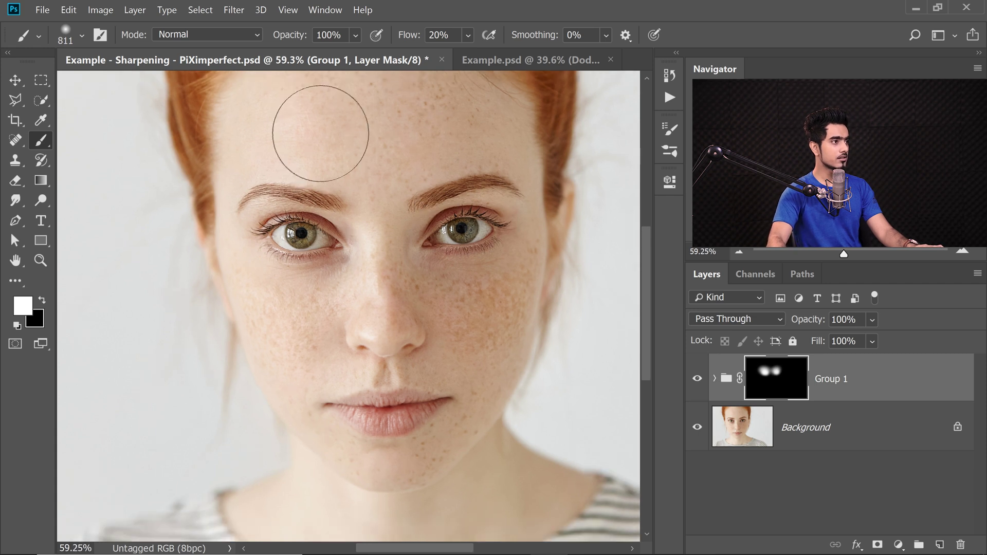
scroll(410, 253, up, 2)
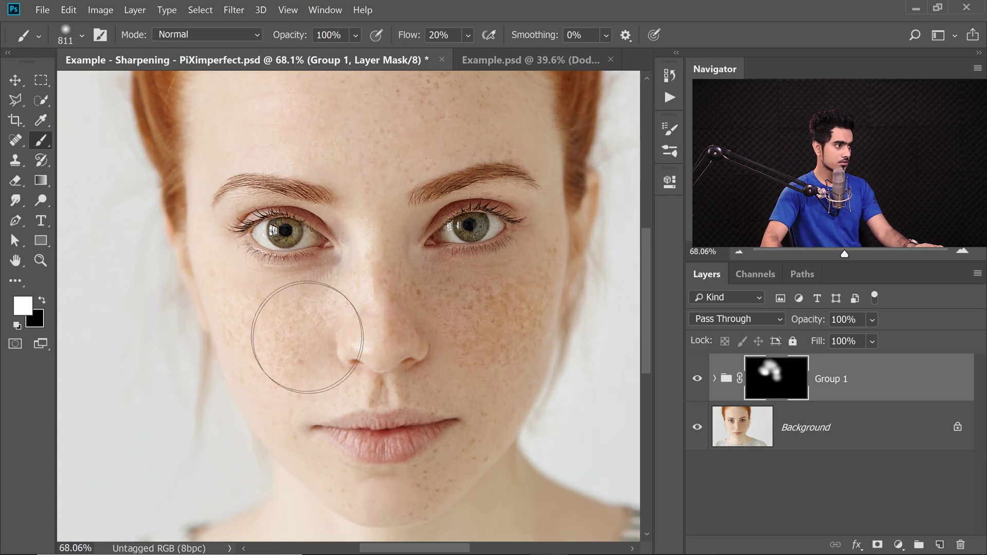
drag(301, 326, 384, 332)
key(bracketleft)
key(bracketleft)
key(bracketleft)
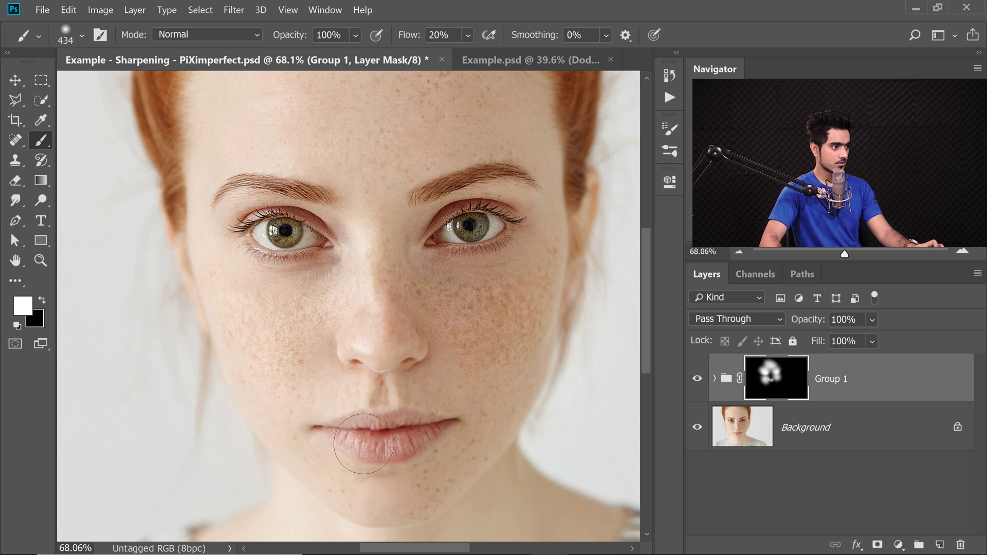
key(bracketright)
key(bracketright)
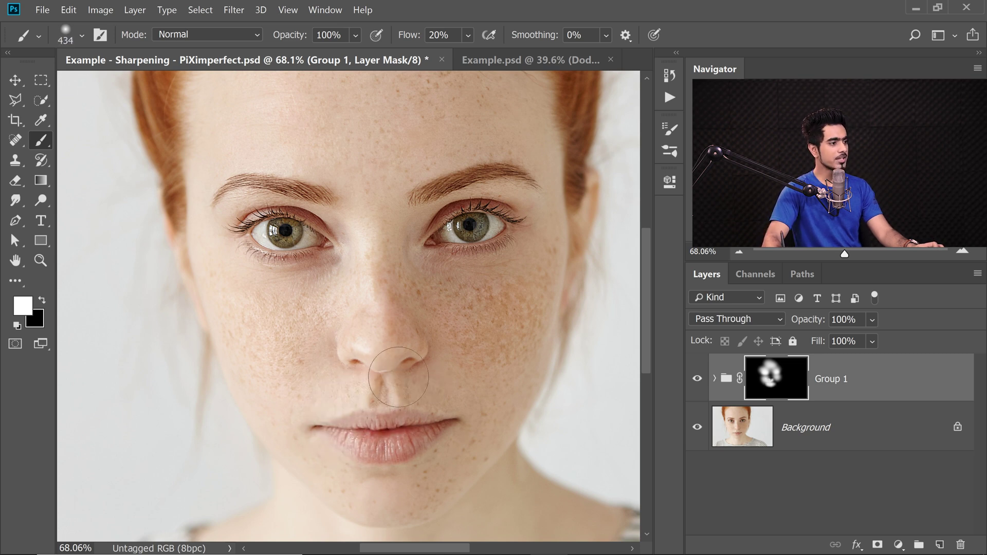
drag(247, 415, 515, 350)
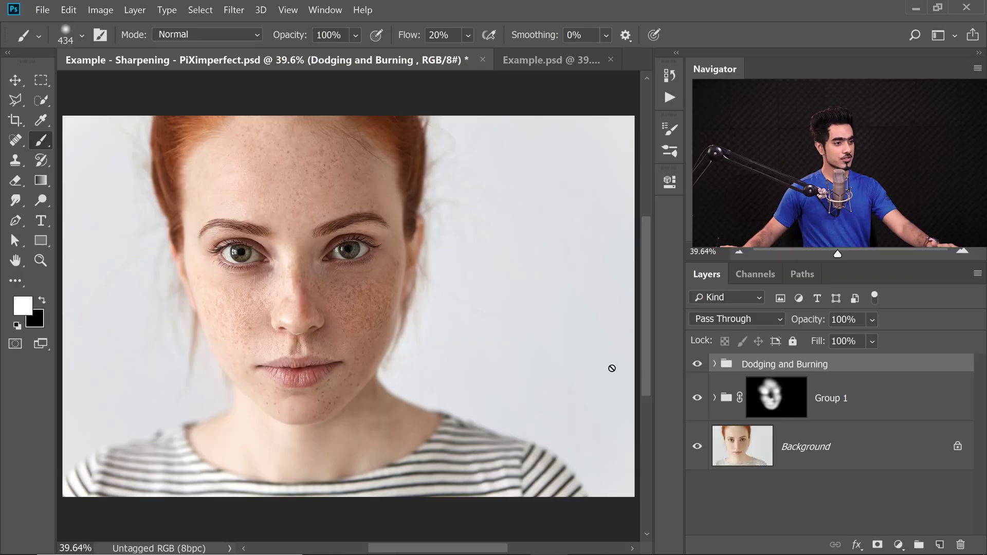
Rename Group 1 to 'Sharpen', then briefly hide and reshow the Dodging and Burning group
click(840, 408)
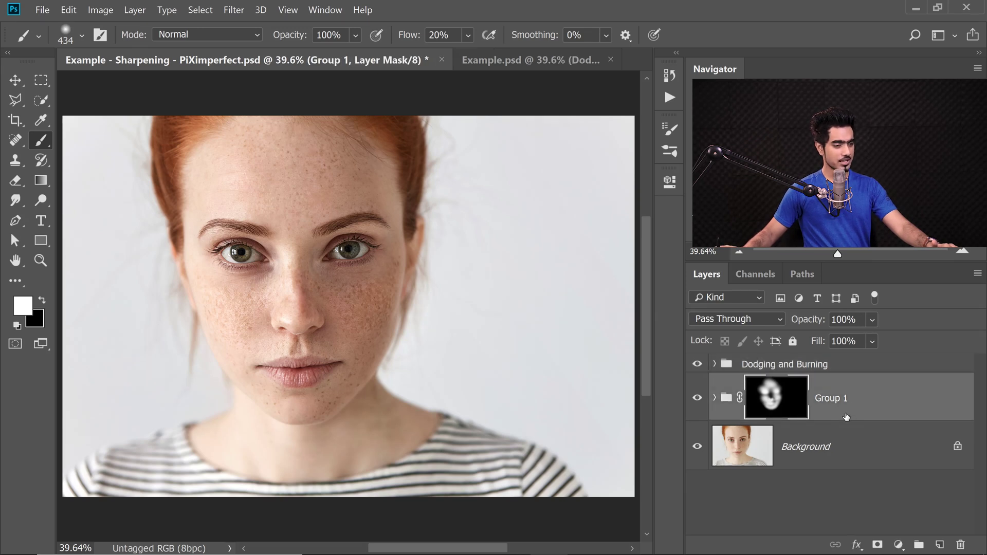
double_click(843, 399)
text(S)
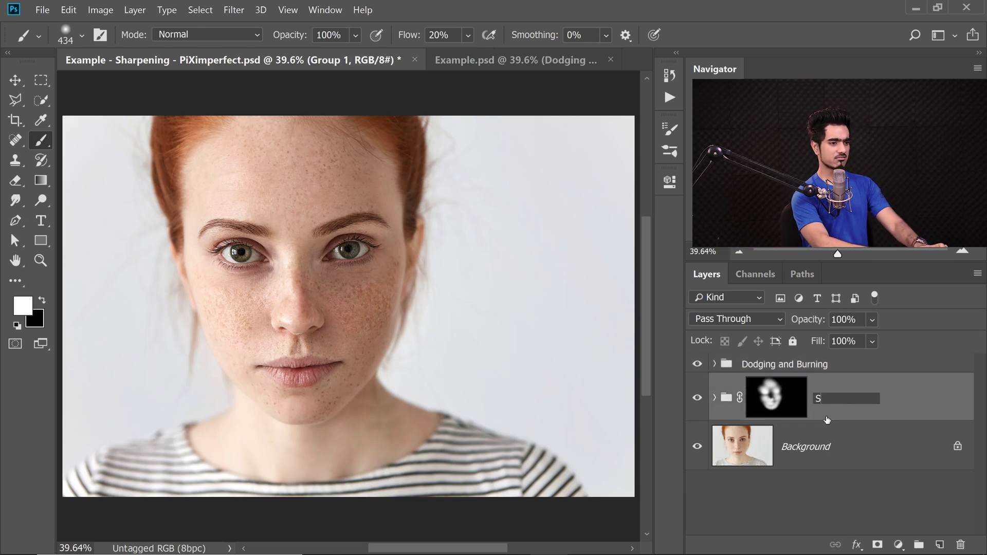
text(harpen)
key(Return)
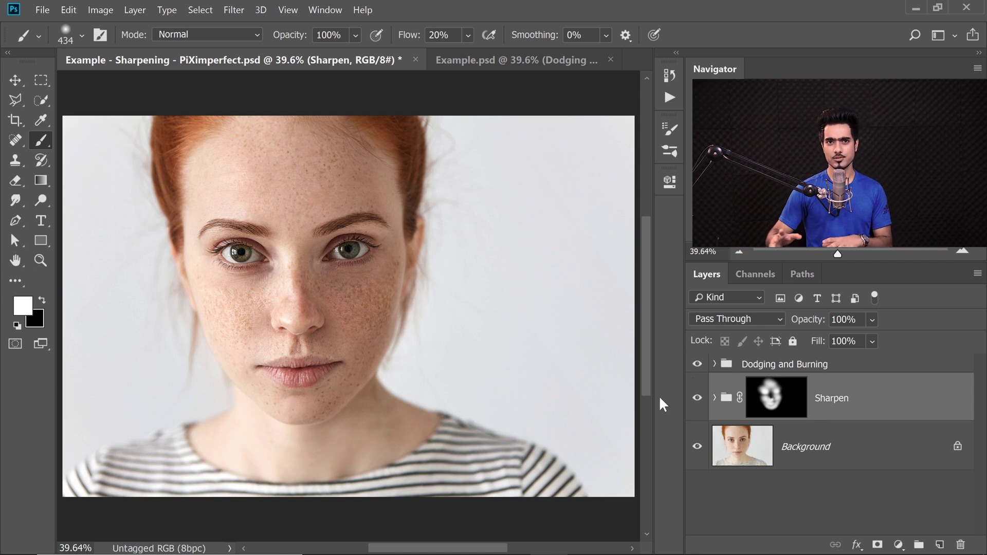
click(697, 364)
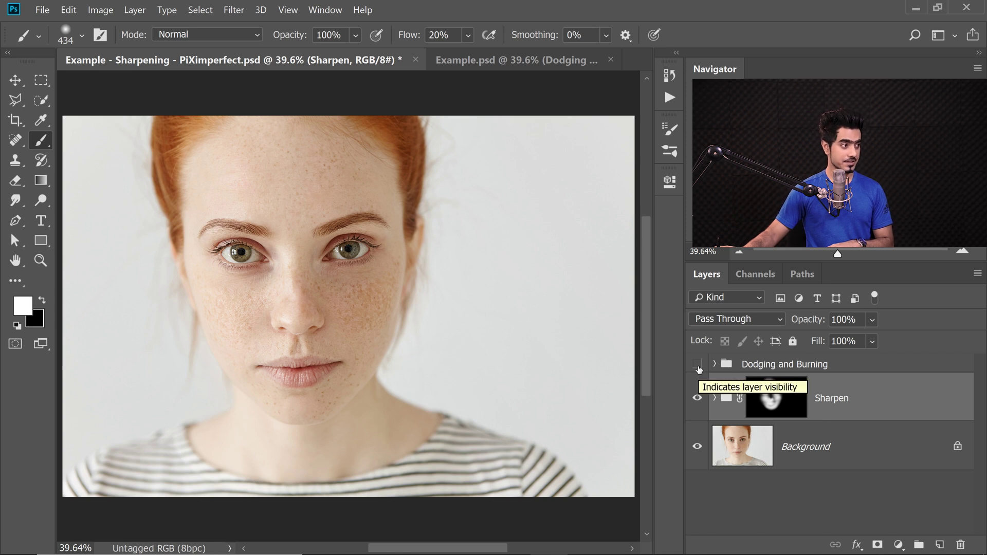
click(697, 363)
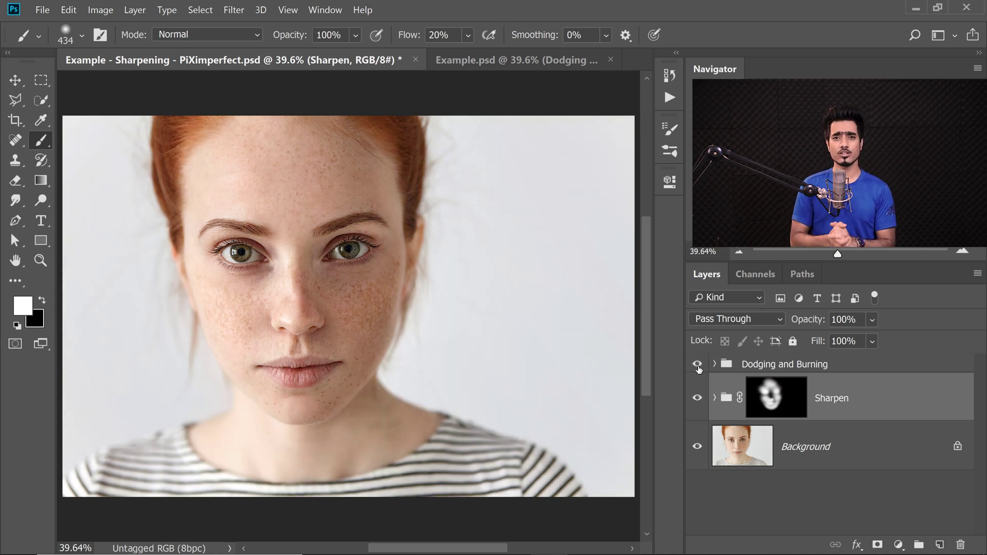